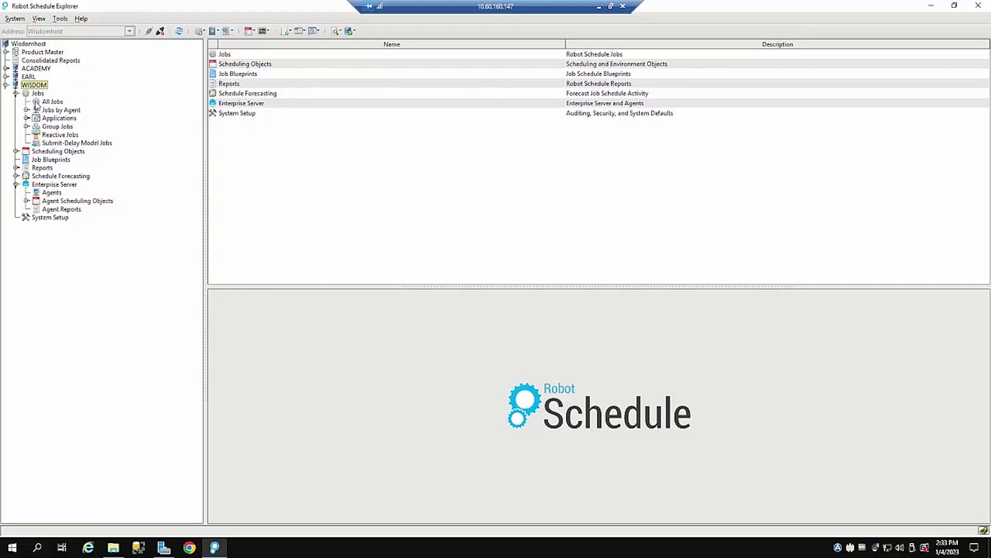
From the WISDOM All Jobs list, start a new job named NEWJOB1, described 'from the gui'.
{"action": "left_click", "coordinate": [37, 104]}
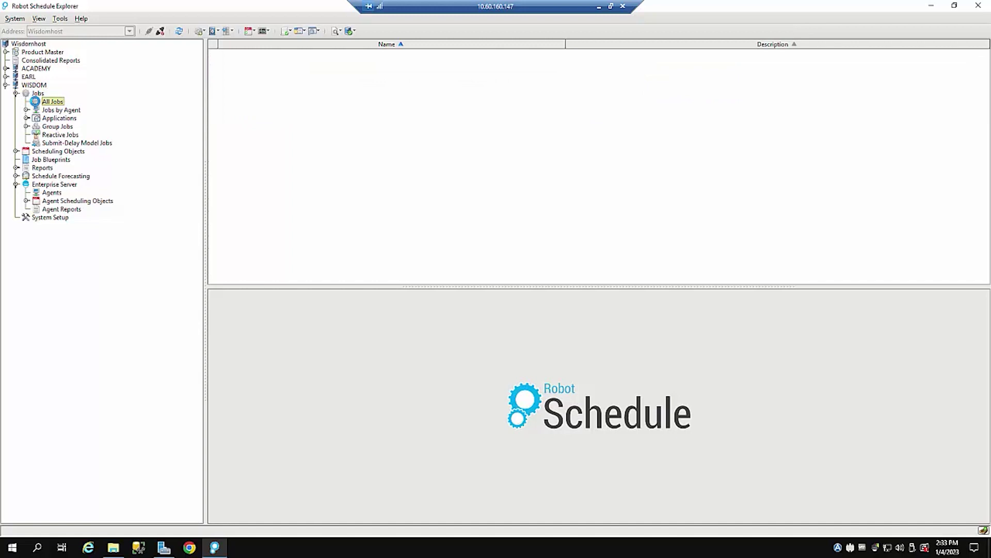
{"action": "right_click", "coordinate": [35, 103]}
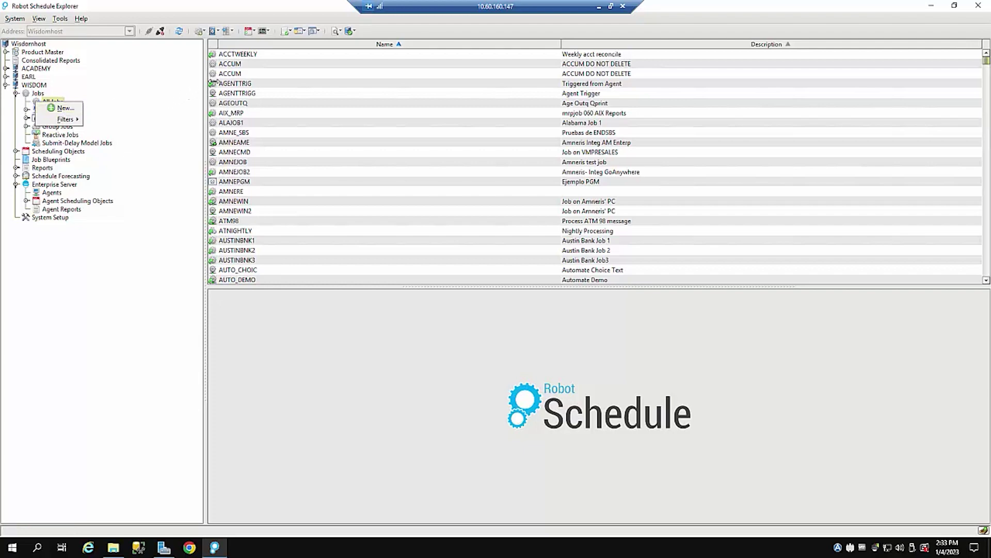
{"action": "left_click", "coordinate": [236, 80]}
{"action": "right_click", "coordinate": [236, 76]}
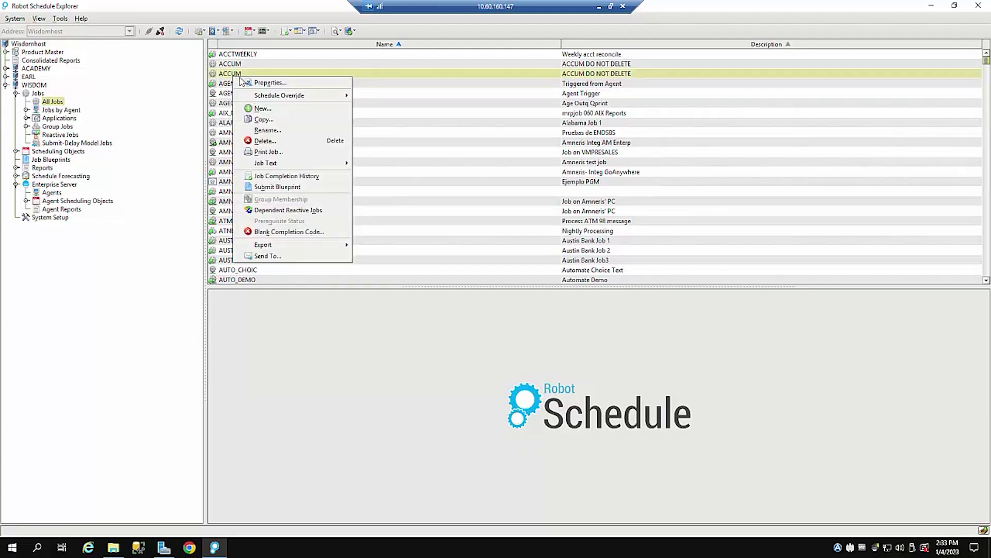
{"action": "left_click", "coordinate": [266, 110]}
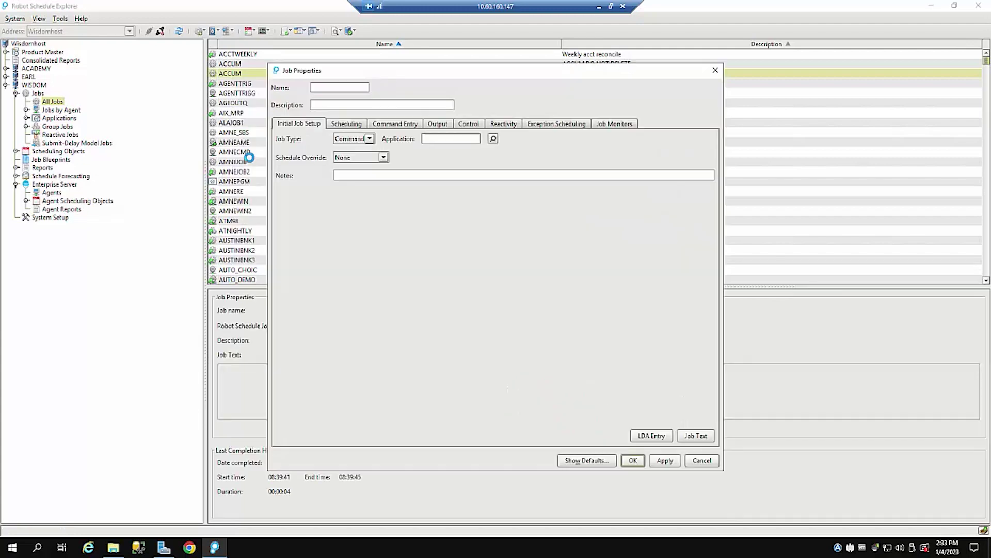
{"action": "type", "text": "NEWJOB"}
{"action": "type", "text": "1"}
{"action": "type", "text": "from the guid"}
Give NEWJOB1 the command dlyjob 10 and save it.
{"action": "left_click", "coordinate": [405, 124]}
{"action": "left_click", "coordinate": [675, 157]}
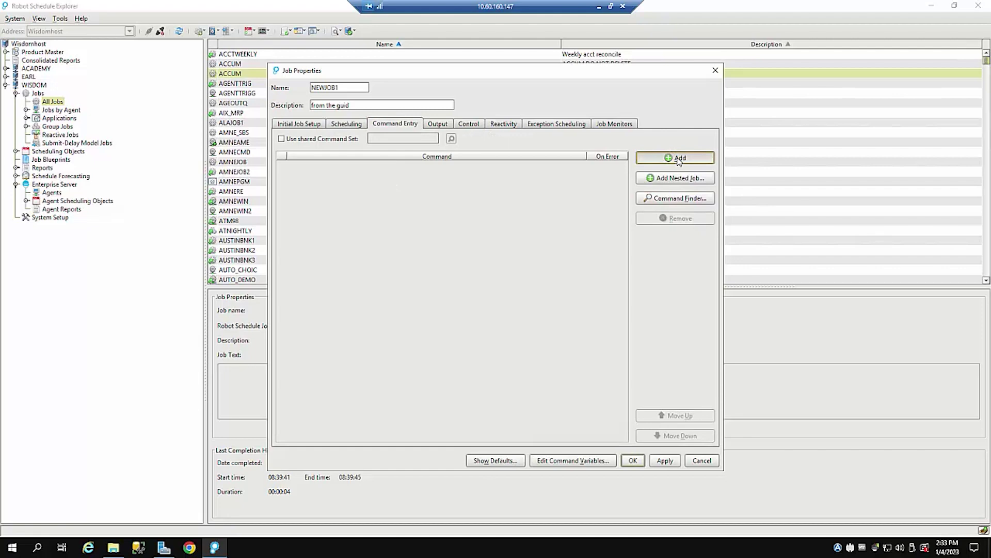
{"action": "type", "text": "dly"}
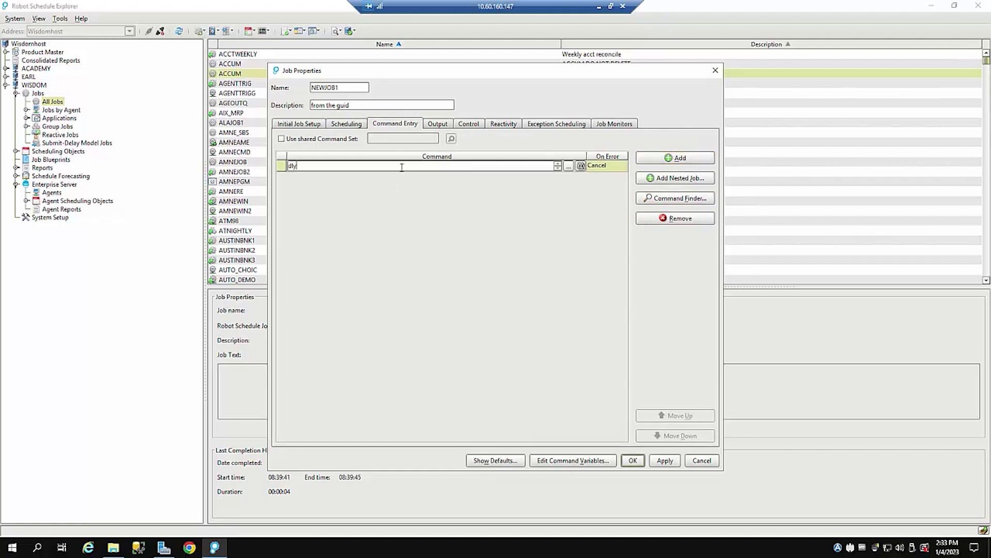
{"action": "type", "text": "job 10"}
{"action": "left_click", "coordinate": [633, 460]}
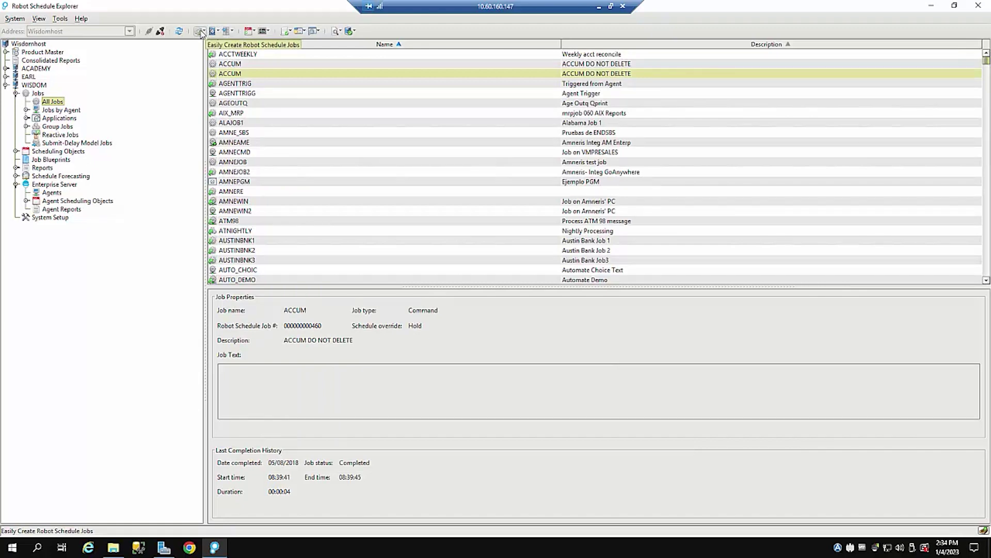
Start the Job Creation Wizard on WISDOM for command job NEWJOB2, described 'this is job 2'.
{"action": "left_click", "coordinate": [201, 33]}
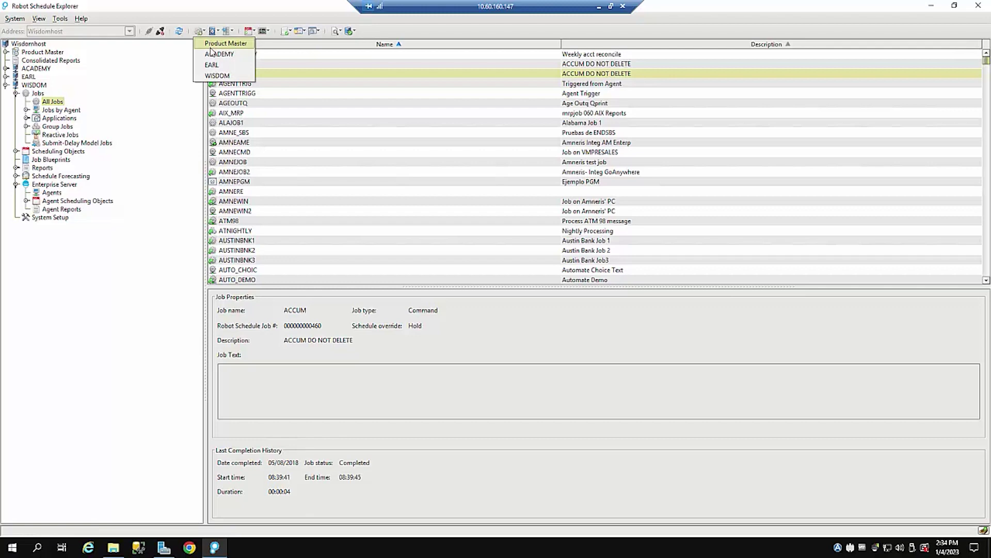
{"action": "left_click", "coordinate": [218, 77]}
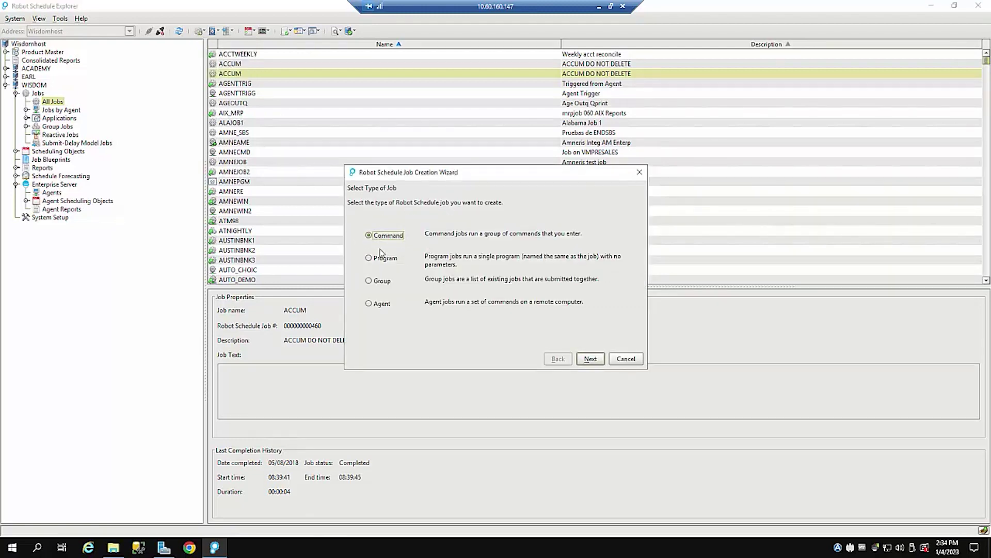
{"action": "left_click", "coordinate": [598, 363]}
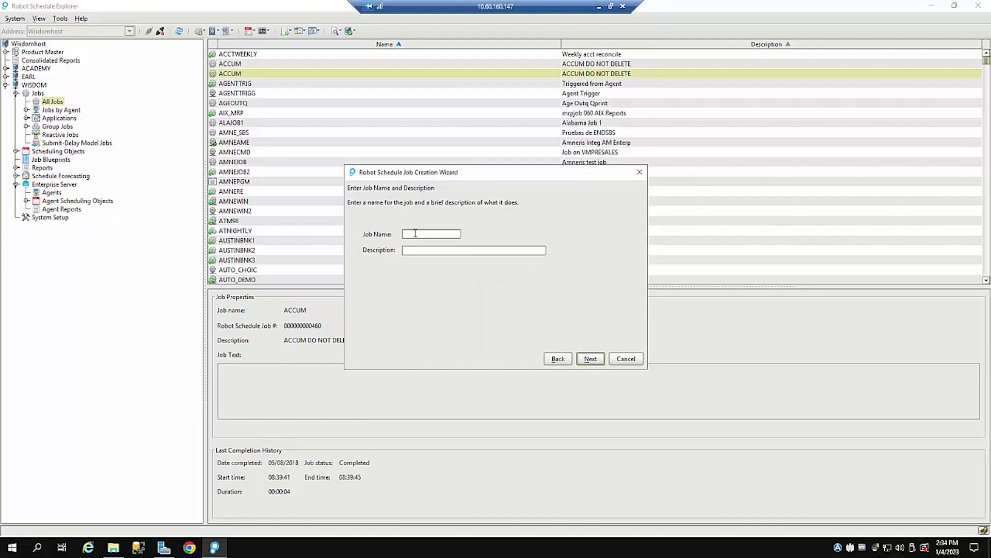
{"action": "type", "text": "NEWJOB2"}
{"action": "key", "text": "Tab"}
{"action": "type", "text": "this is job 2"}
{"action": "left_click", "coordinate": [587, 361]}
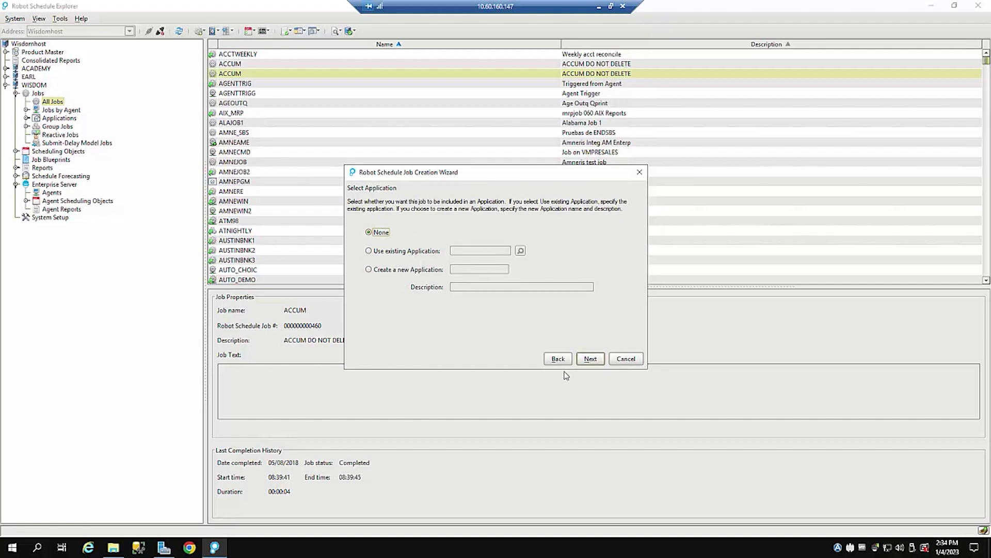
With no application, schedule NEWJOB2 weekly on Mondays with run time 800.
{"action": "left_click", "coordinate": [592, 359]}
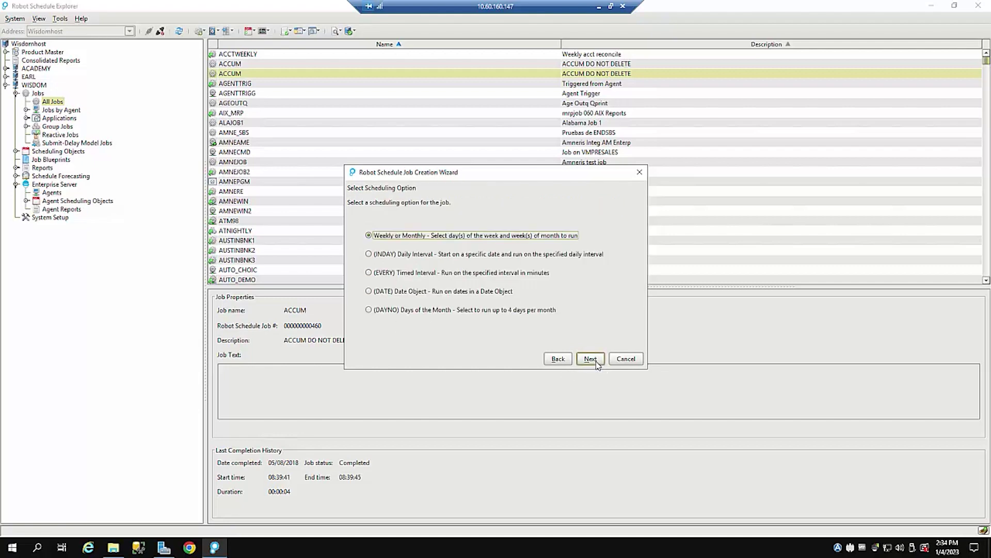
{"action": "left_click", "coordinate": [592, 359]}
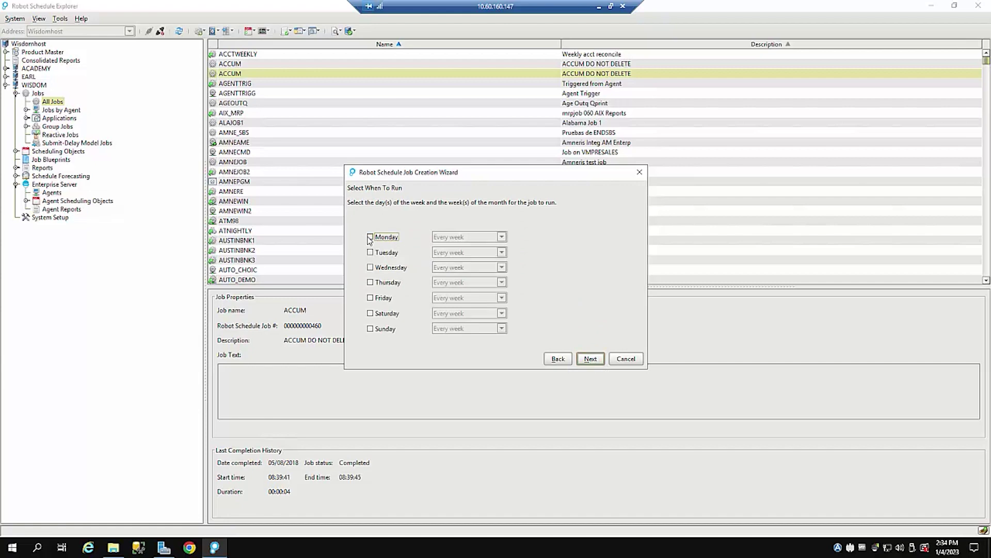
{"action": "key", "text": "space"}
{"action": "left_click", "coordinate": [590, 359]}
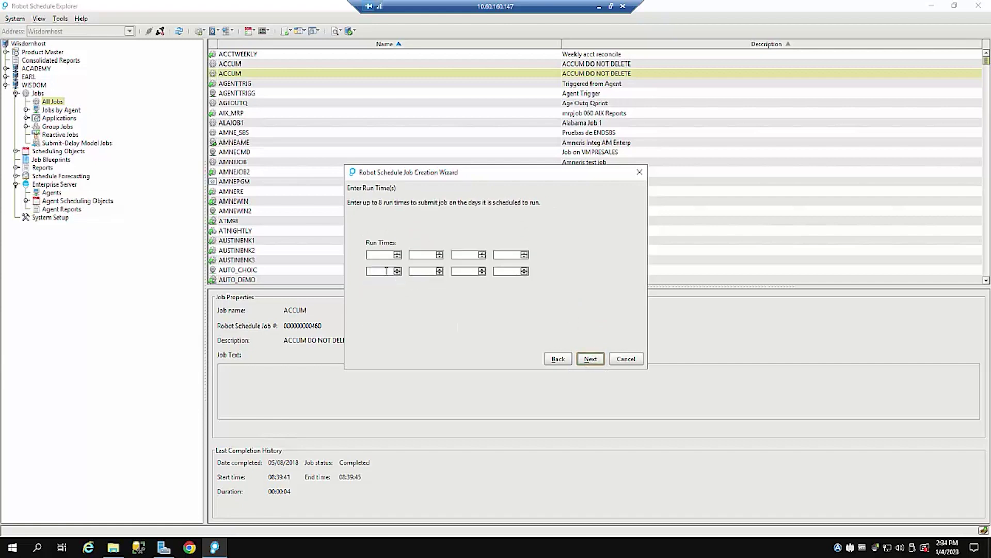
{"action": "left_click", "coordinate": [382, 255]}
{"action": "type", "text": "800"}
{"action": "left_click", "coordinate": [590, 360]}
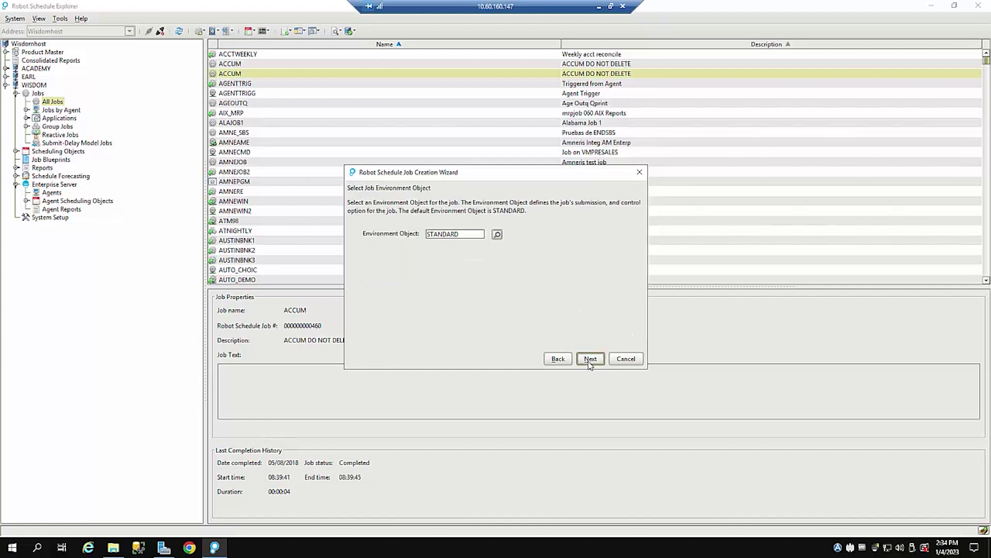
Keep the STANDARD environment and exclusive command set, add command dlyjob 10, and save NEWJOB2.
{"action": "left_click", "coordinate": [590, 360]}
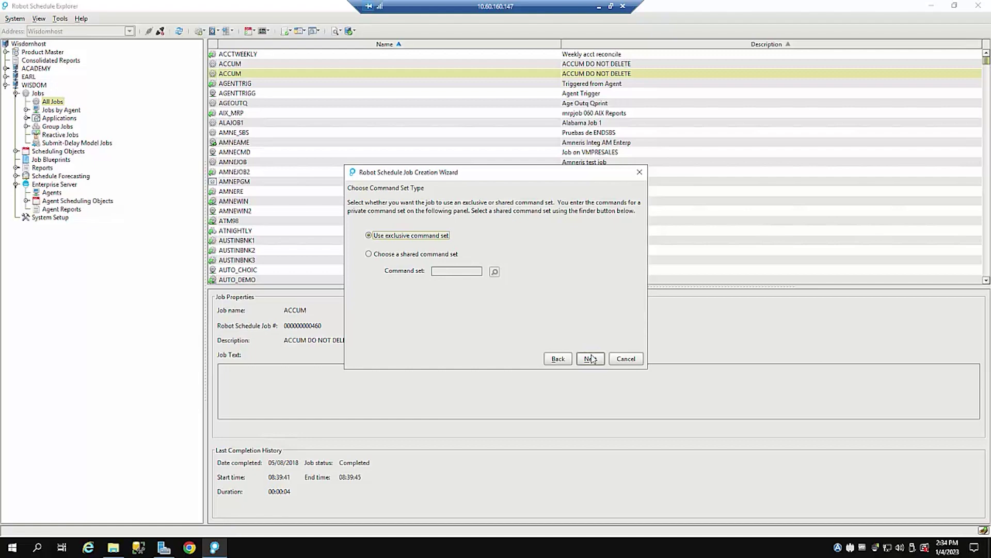
{"action": "left_click", "coordinate": [591, 358]}
{"action": "left_click", "coordinate": [591, 359]}
{"action": "left_click", "coordinate": [603, 221]}
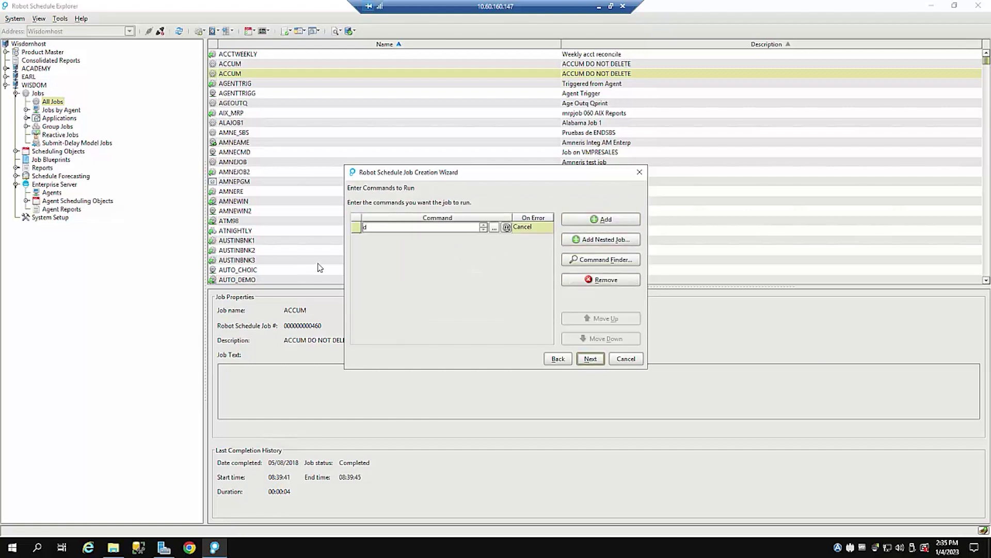
{"action": "type", "text": "dlyjob 10"}
{"action": "left_click", "coordinate": [585, 360]}
{"action": "left_click", "coordinate": [591, 359]}
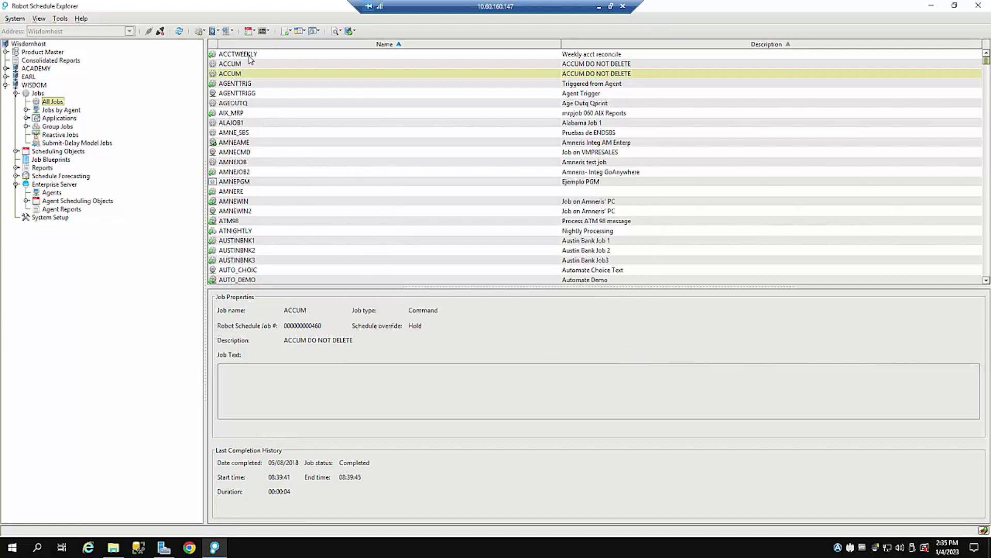
Start the job creation guide on WISDOM with name NEWJOB3 and description 'third job'.
{"action": "left_click", "coordinate": [217, 32]}
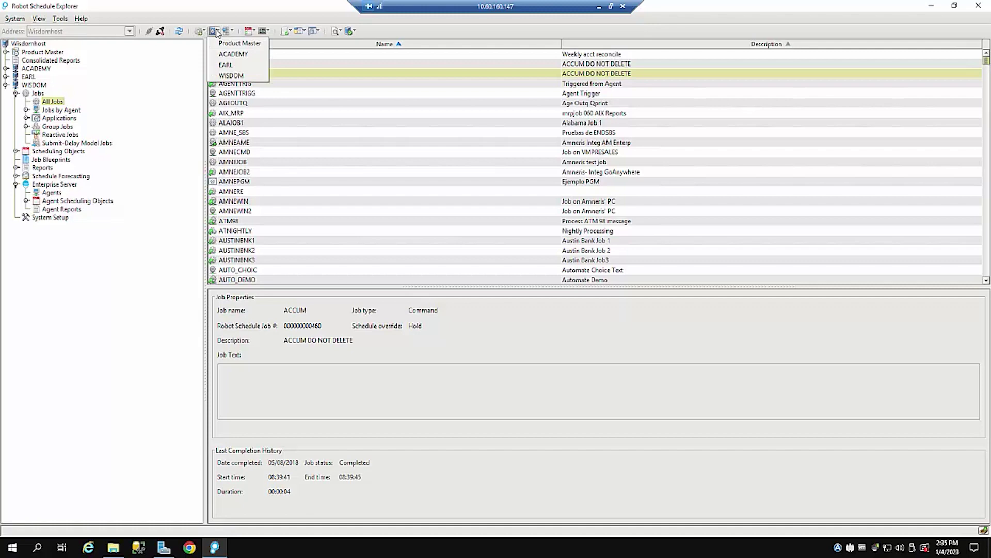
{"action": "left_click", "coordinate": [232, 76]}
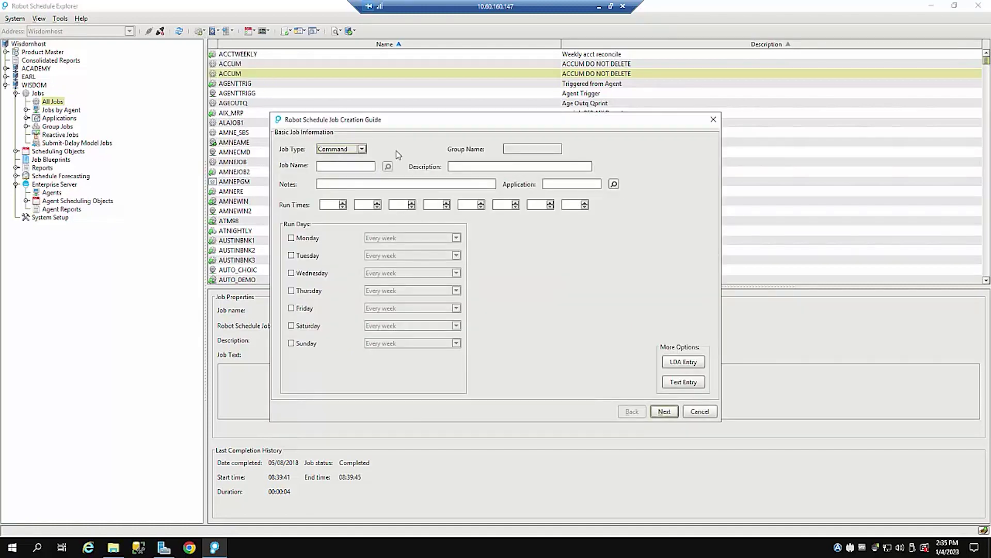
{"action": "left_click", "coordinate": [329, 166]}
{"action": "type", "text": "NEWJOB3"}
{"action": "left_click", "coordinate": [459, 167]}
{"action": "type", "text": "third job"}
Schedule NEWJOB3 on Mondays at 800 with the command dlyjob 10.
{"action": "left_click", "coordinate": [302, 242]}
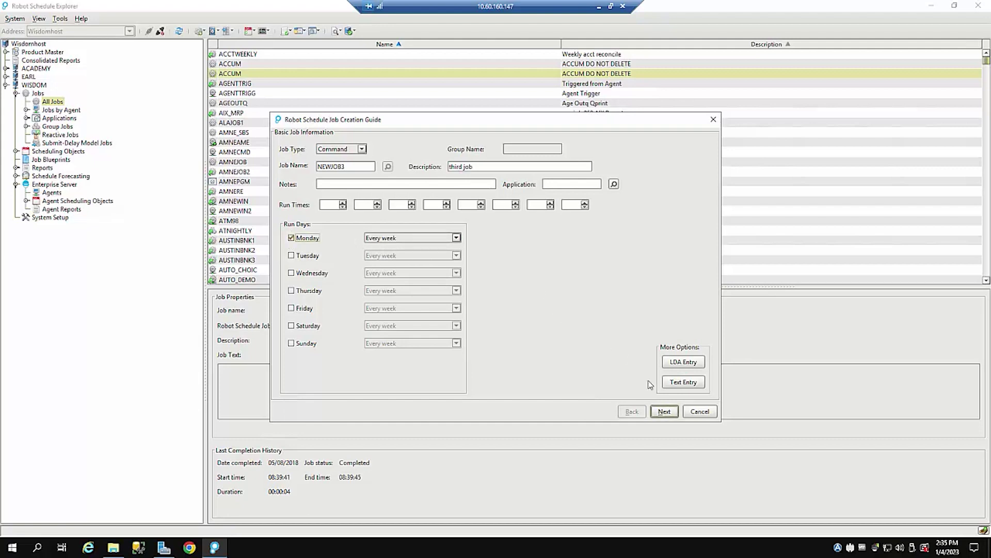
{"action": "left_click", "coordinate": [320, 205]}
{"action": "type", "text": "800"}
{"action": "left_click", "coordinate": [665, 411]}
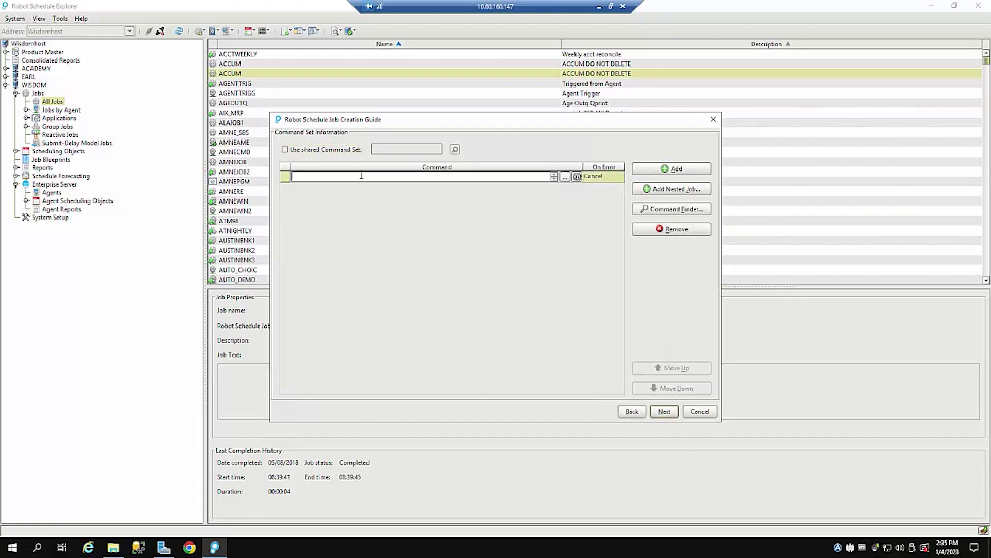
{"action": "type", "text": "dlyjob 10"}
Accept defaults for advanced, exception, output, control and monitor options, then save NEWJOB3.
{"action": "left_click", "coordinate": [676, 415]}
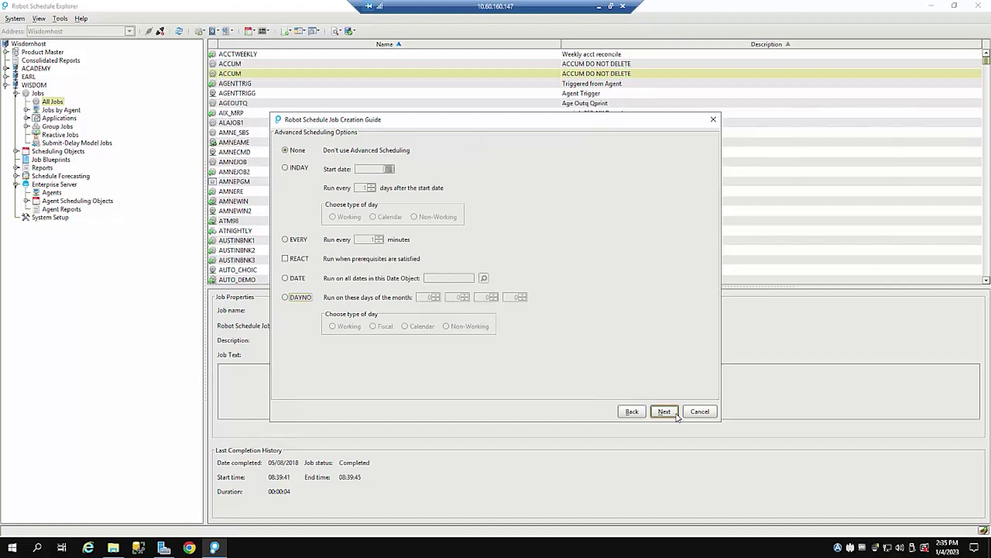
{"action": "left_click", "coordinate": [671, 412]}
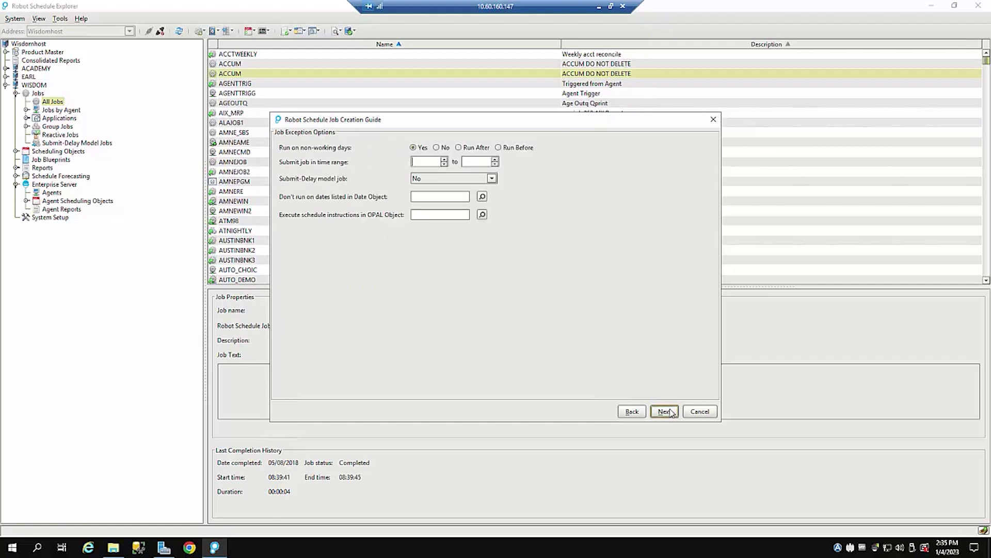
{"action": "left_click", "coordinate": [670, 410]}
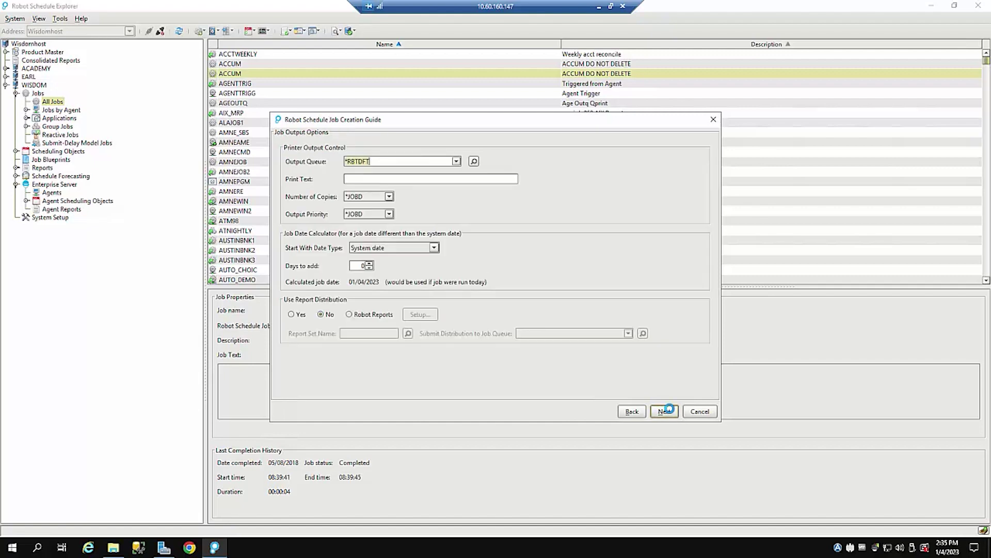
{"action": "left_click", "coordinate": [667, 411]}
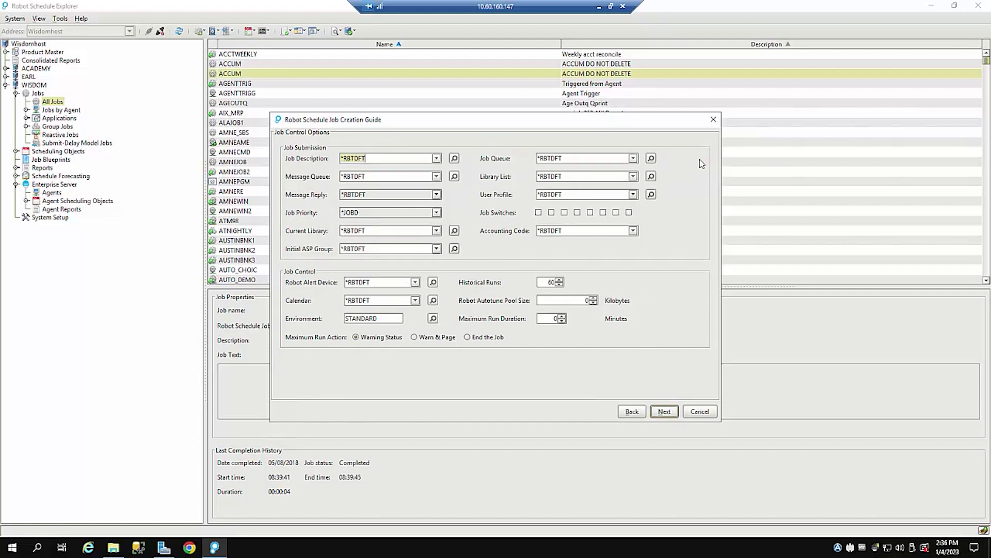
{"action": "left_click", "coordinate": [675, 416]}
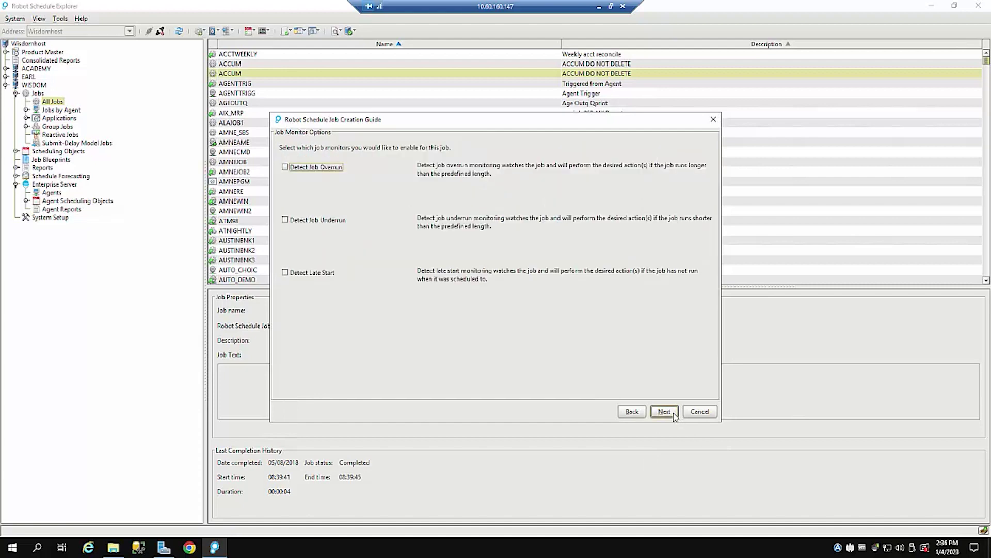
{"action": "left_click", "coordinate": [674, 416]}
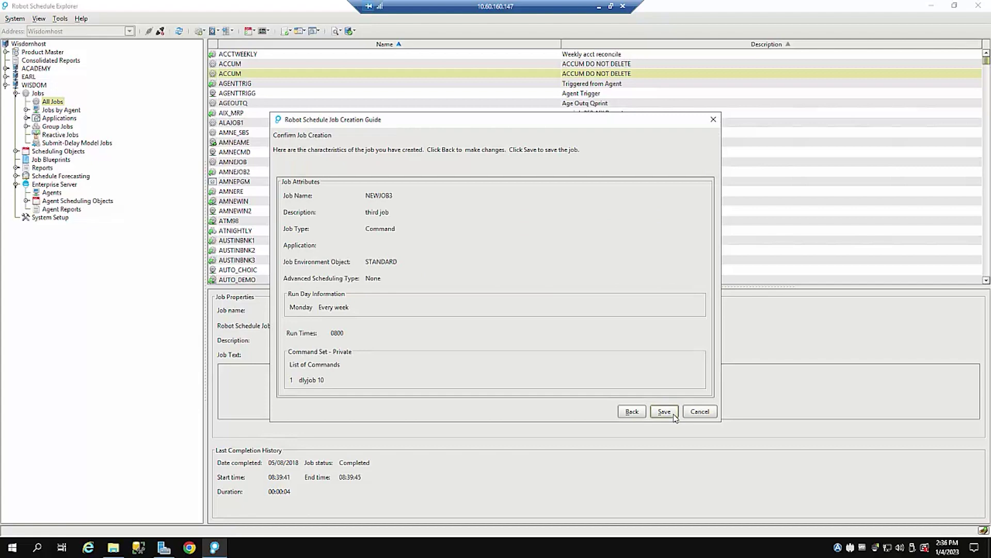
{"action": "left_click", "coordinate": [664, 412]}
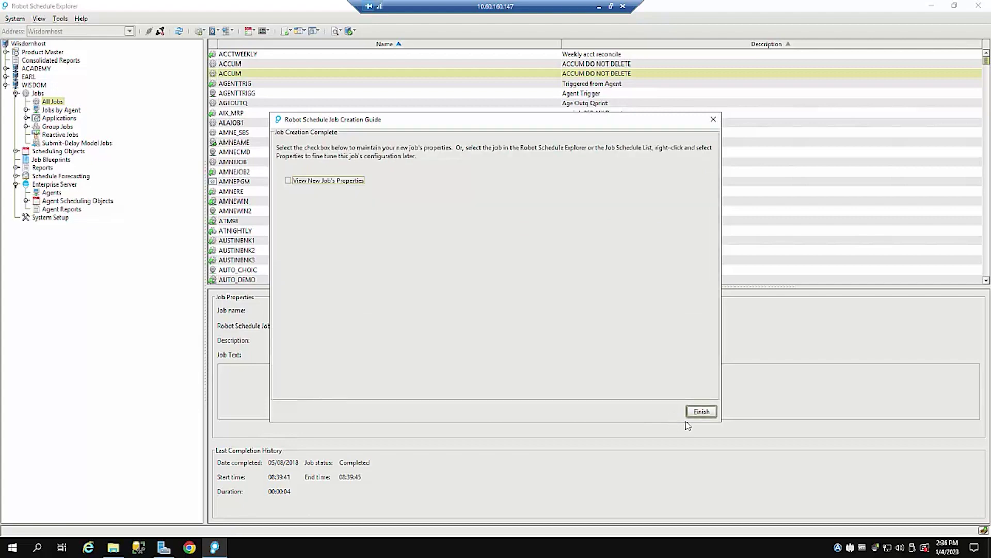
Close the finished guide and open the Job Schedule List from the RBO Robot menu.
{"action": "left_click", "coordinate": [701, 412]}
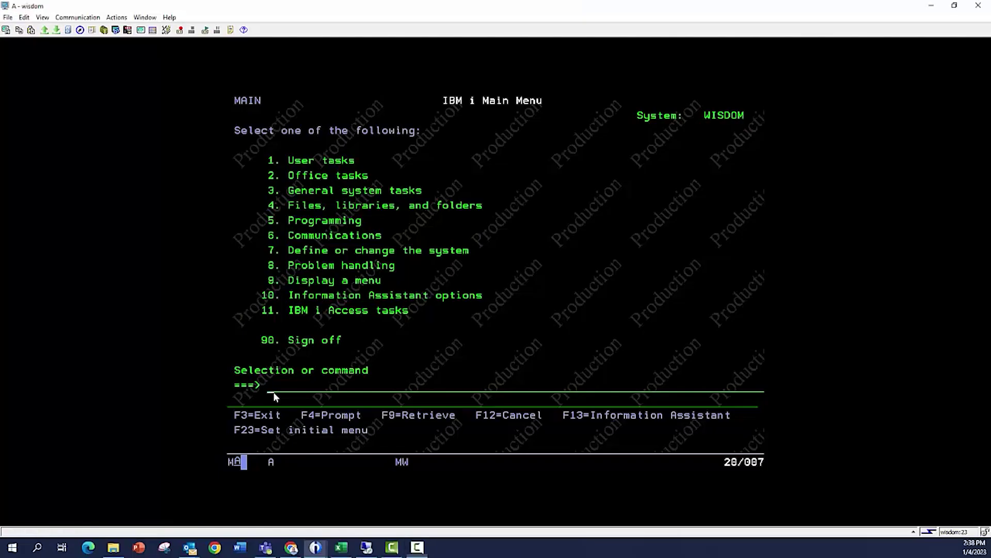
{"action": "type", "text": "rbo"}
{"action": "key", "text": "Return"}
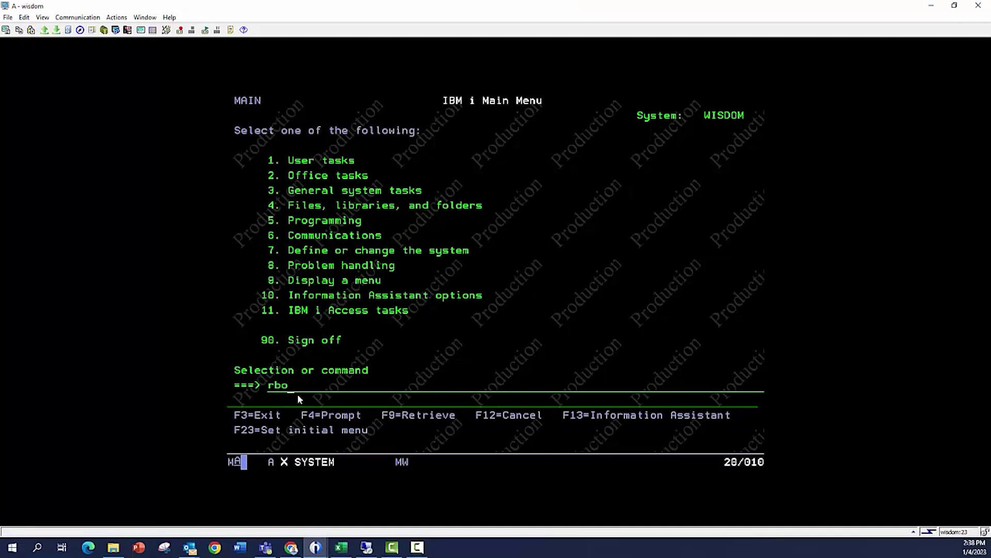
{"action": "type", "text": "1"}
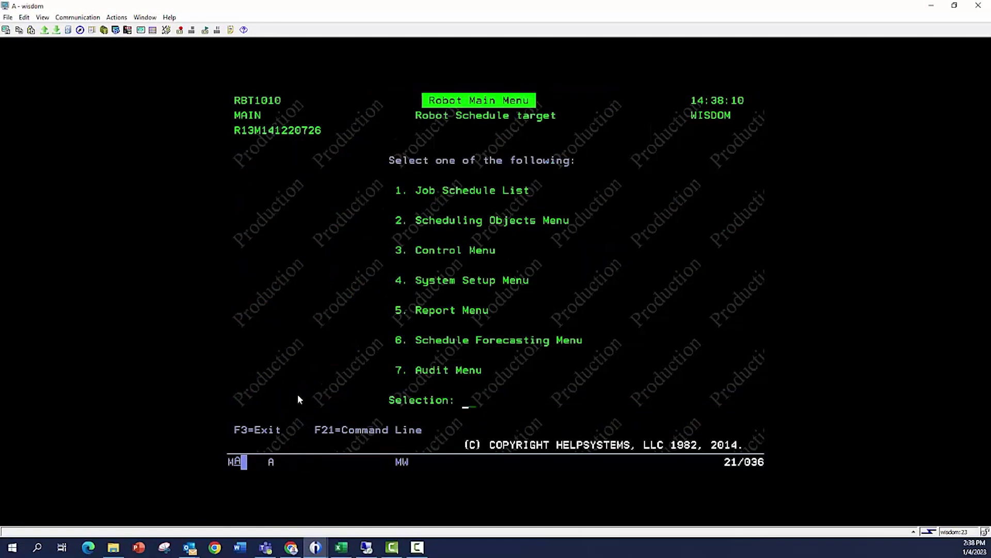
{"action": "type", "text": "1"}
{"action": "key", "text": "Return"}
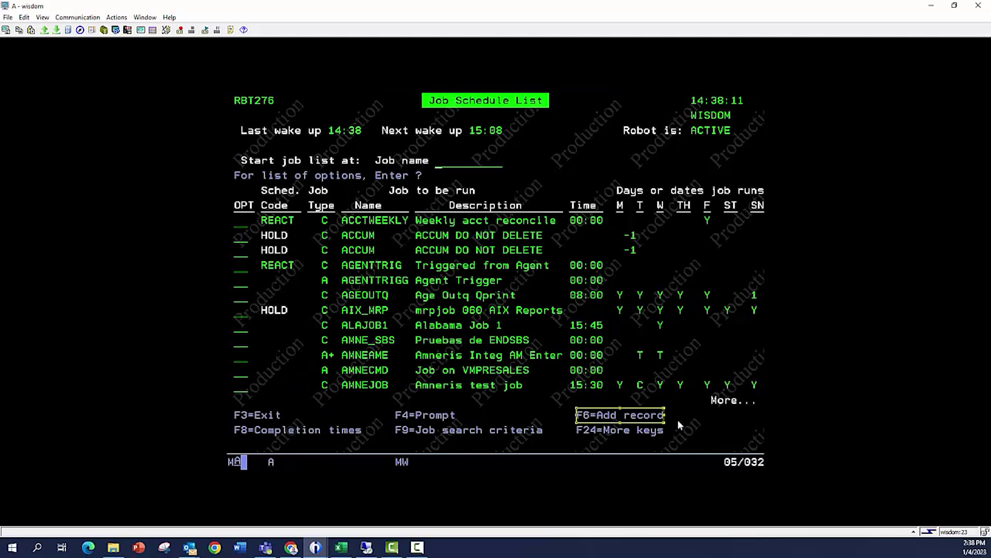
Add command job NEWJOB4, described 'job 4', running Mondays at 800.
{"action": "left_click", "coordinate": [541, 408]}
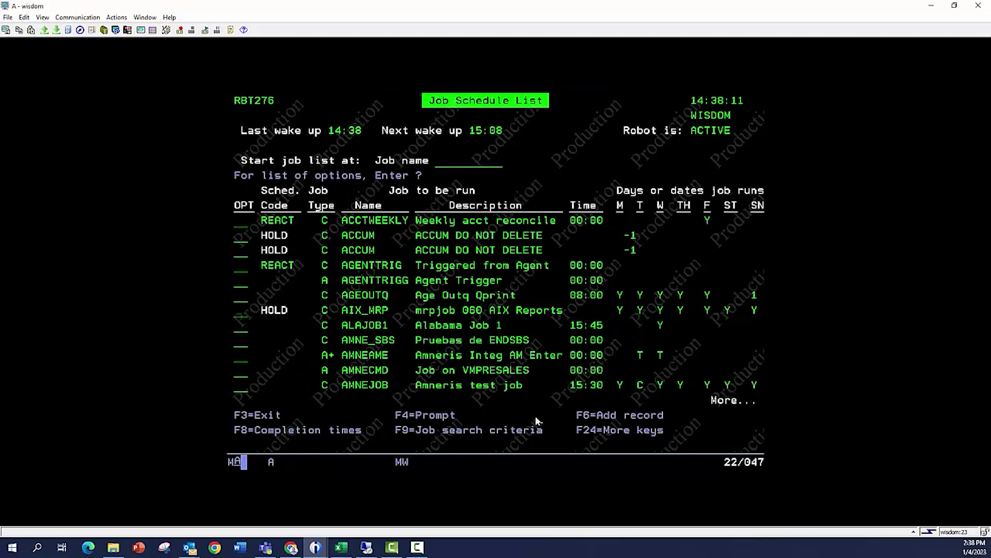
{"action": "key", "text": "F6"}
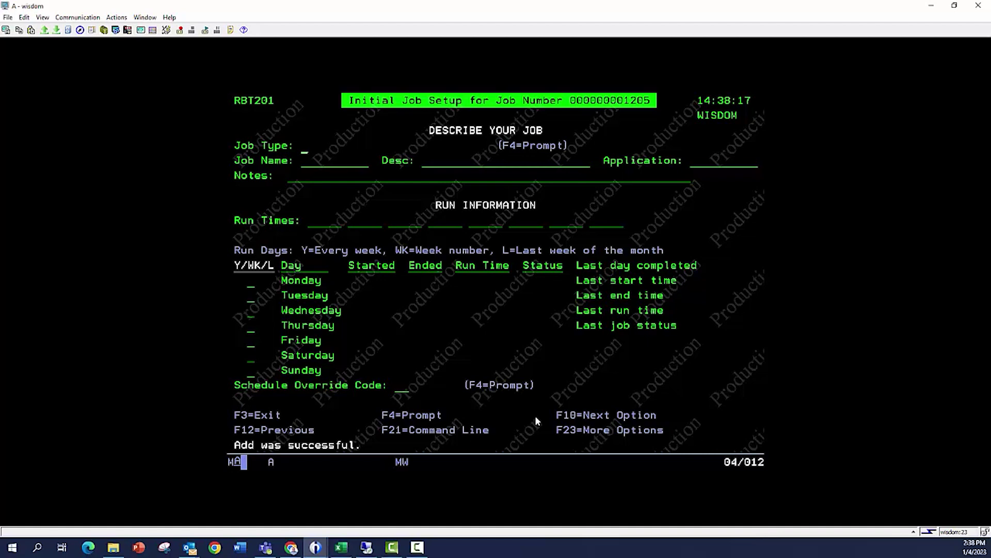
{"action": "type", "text": "C"}
{"action": "type", "text": "NEWJOB4"}
{"action": "key", "text": "Tab"}
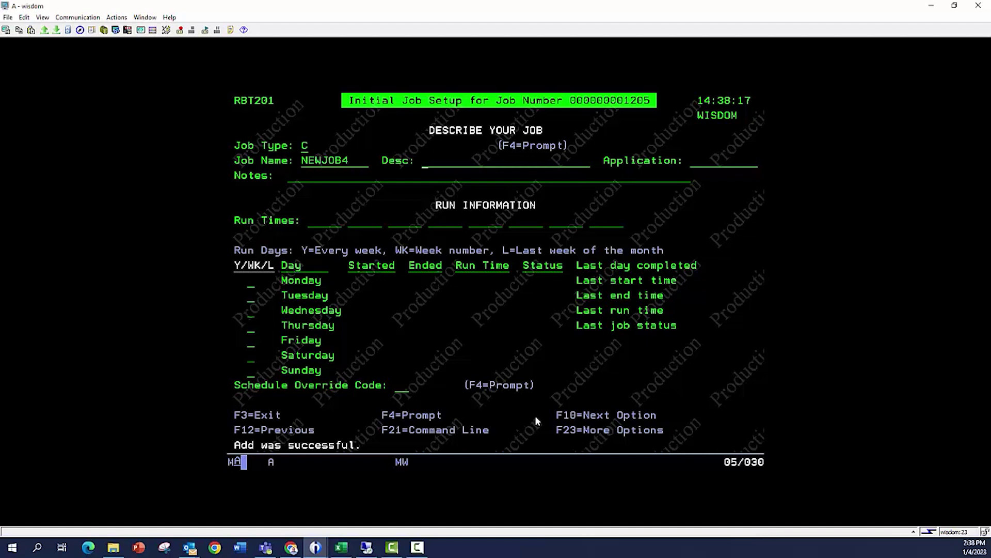
{"action": "type", "text": "job 4"}
{"action": "key", "text": "Tab"}
{"action": "key", "text": "Tab"}
{"action": "type", "text": "80 0"}
{"action": "key", "text": "Tab"}
{"action": "key", "text": "Tab"}
{"action": "key", "text": "Tab"}
{"action": "key", "text": "Tab"}
{"action": "key", "text": "Tab"}
{"action": "key", "text": "Tab"}
{"action": "key", "text": "Tab"}
{"action": "key", "text": "Tab"}
{"action": "type", "text": "Y"}
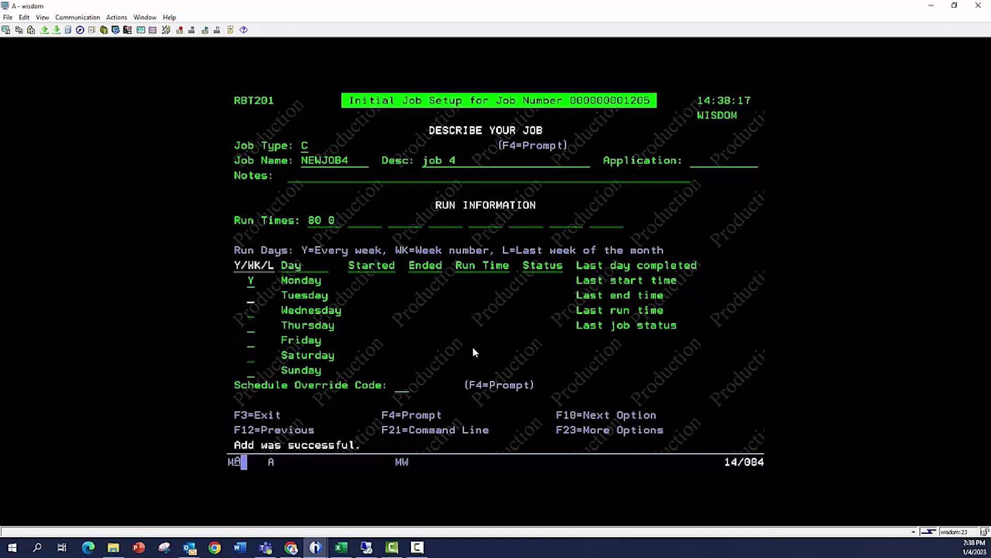
{"action": "key", "text": "Return"}
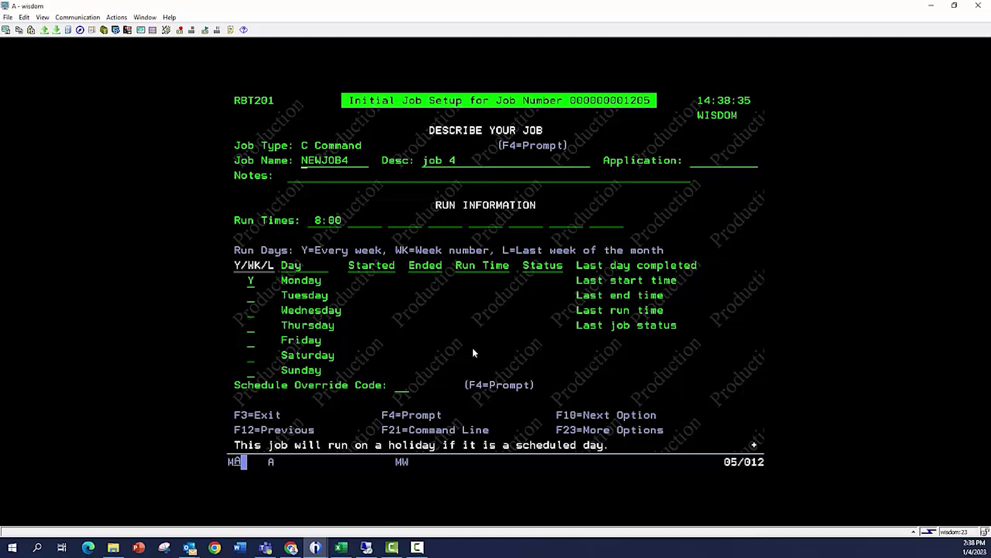
Return to the Job Schedule List and position it to start at NEWJOB.
{"action": "key", "text": "Return"}
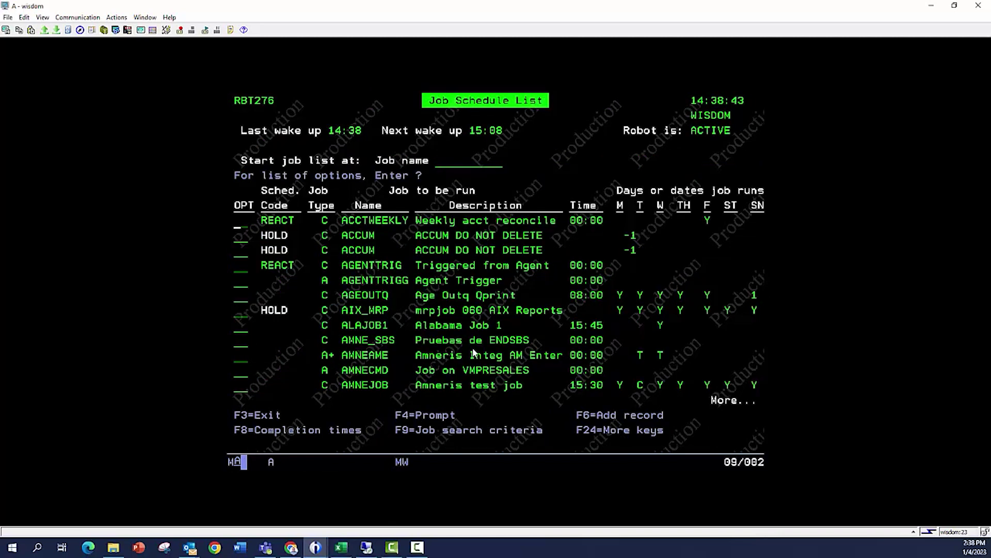
{"action": "key", "text": "shift+Tab"}
{"action": "type", "text": "NEWJOB"}
{"action": "key", "text": "Return"}
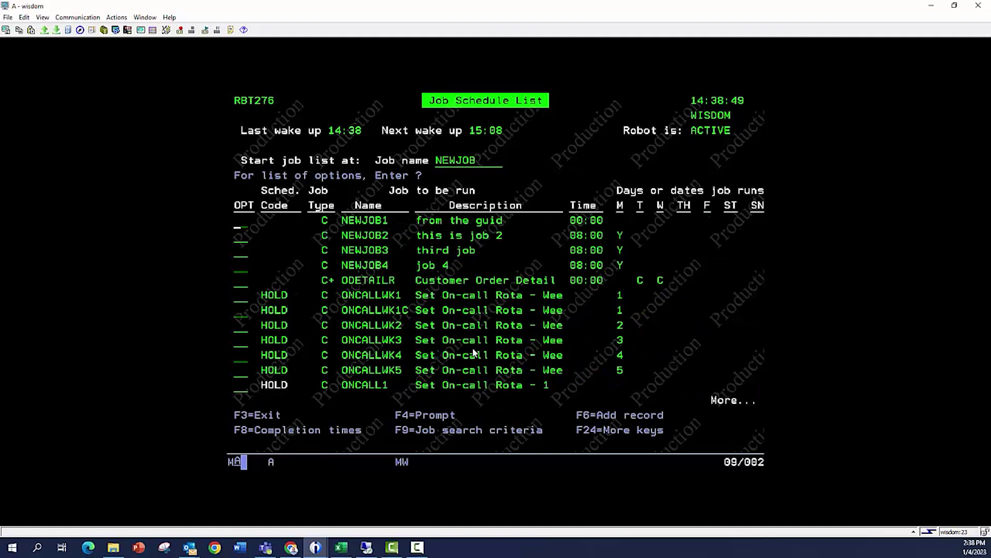
Using option 3, enter commands dlyjob 10 and wrkactjob output(*print) for NEWJOB4, then return.
{"action": "left_click", "coordinate": [240, 269]}
{"action": "type", "text": "3"}
{"action": "key", "text": "Return"}
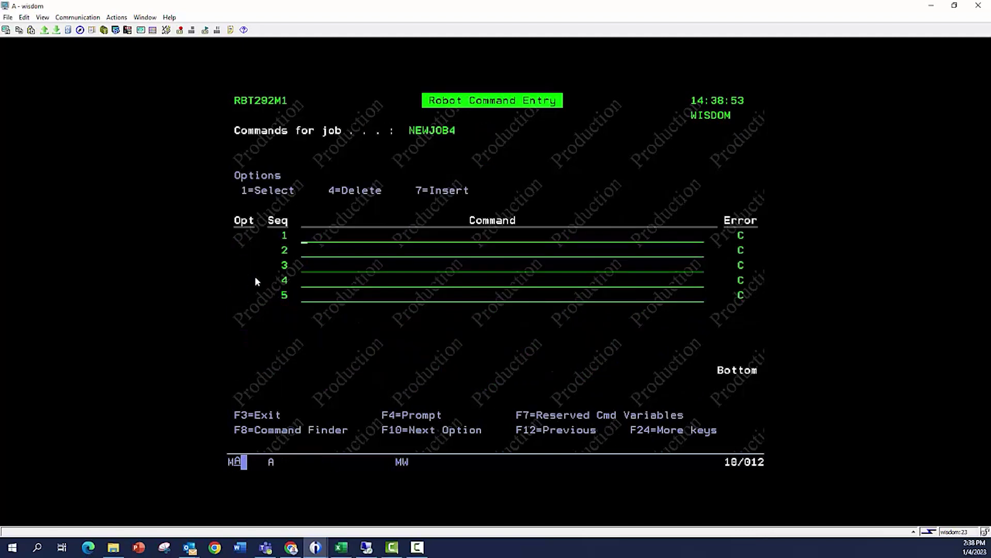
{"action": "type", "text": "dlyjko"}
{"action": "key", "text": "BackSpace"}
{"action": "key", "text": "BackSpace"}
{"action": "type", "text": "ob 10"}
{"action": "key", "text": "Tab"}
{"action": "type", "text": "wrka"}
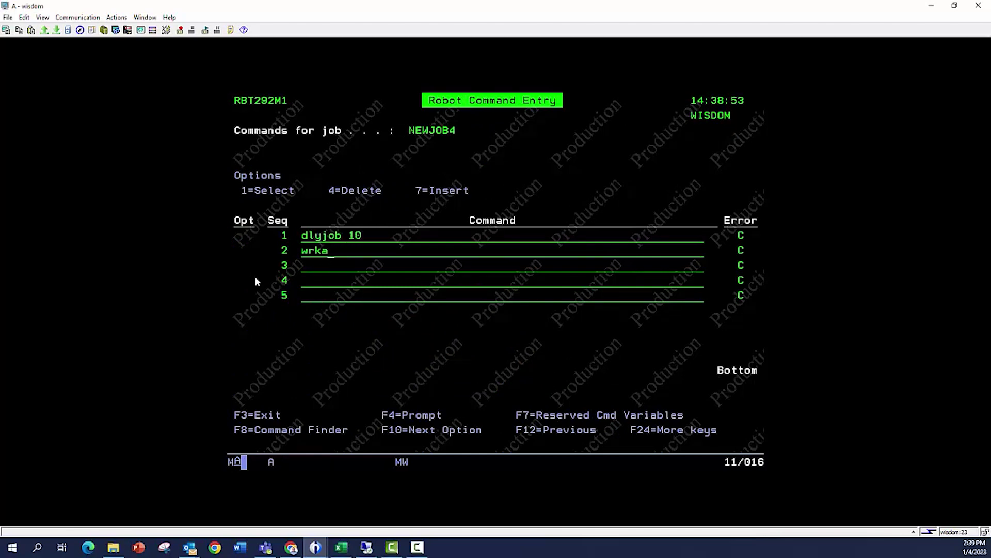
{"action": "type", "text": "ctjob output(*print)"}
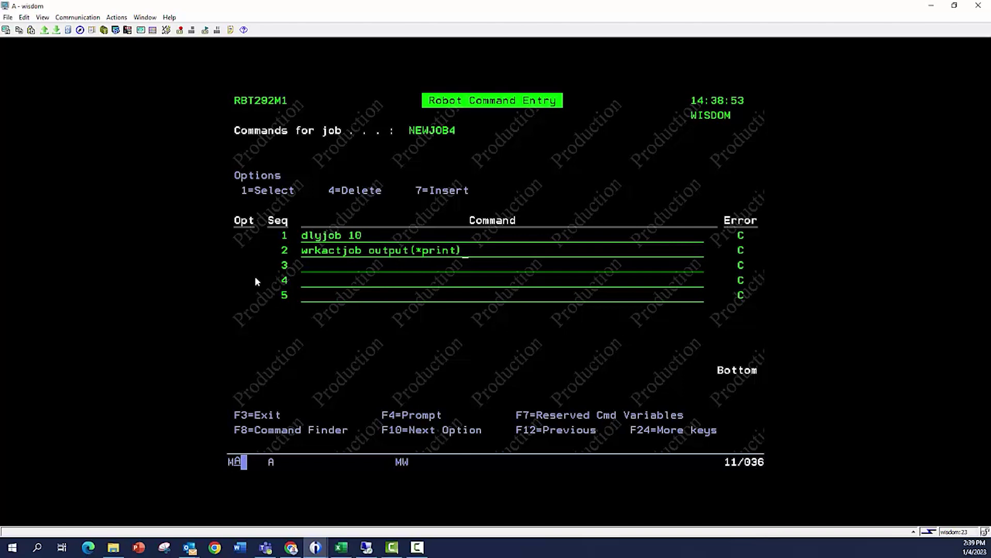
{"action": "key", "text": "Return"}
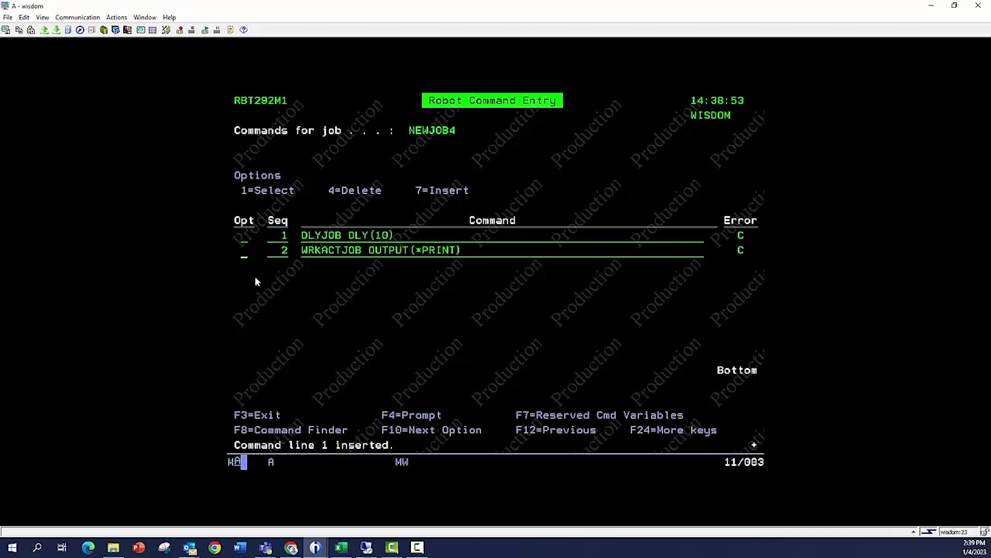
{"action": "key", "text": "Return"}
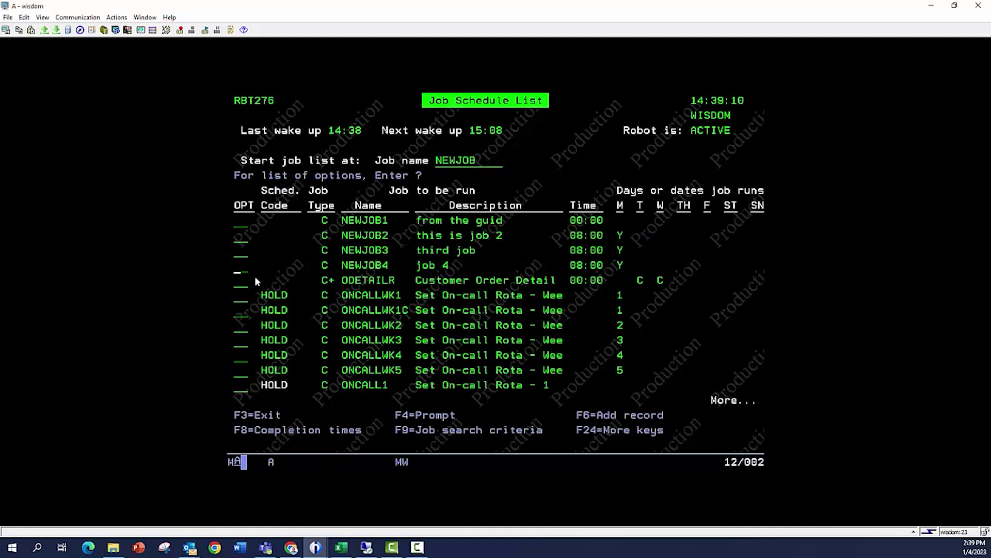
Return to the Robot main menu and open the RBTBCHUPD prompt in a command window.
{"action": "key", "text": "F3"}
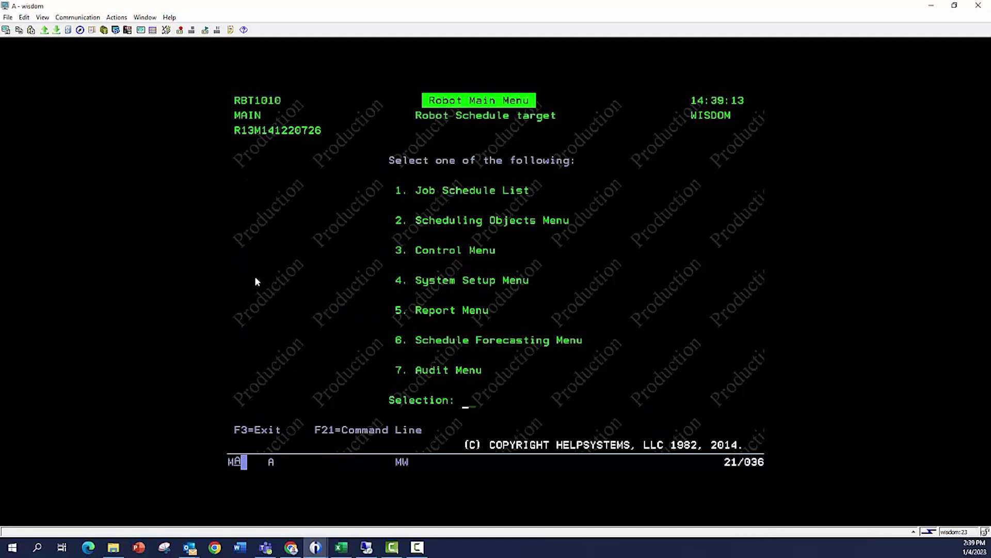
{"action": "key", "text": "shift+F9"}
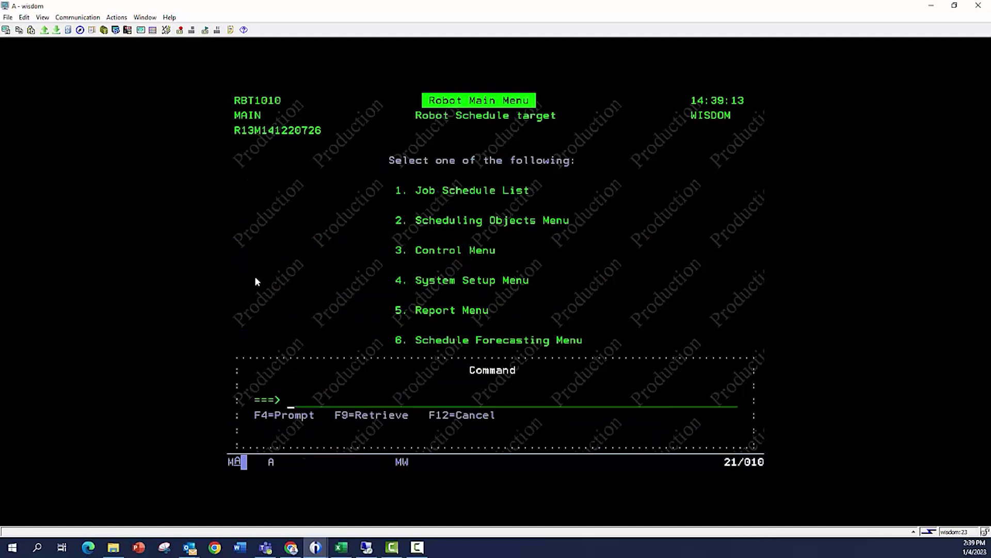
{"action": "type", "text": "rbtbchupd"}
{"action": "key", "text": "Return"}
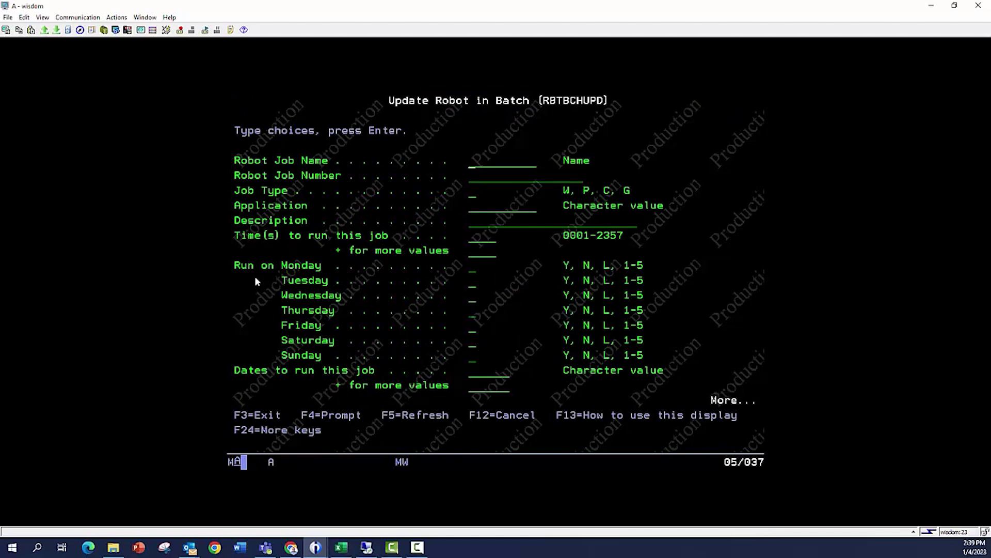
Fill in job NEWJOB5, type C, description 'this is job 5', run time 800, Monday Y.
{"action": "type", "text": "newjob5"}
{"action": "key", "text": "Tab"}
{"action": "key", "text": "Tab"}
{"action": "type", "text": "c"}
{"action": "key", "text": "Tab"}
{"action": "type", "text": "this"}
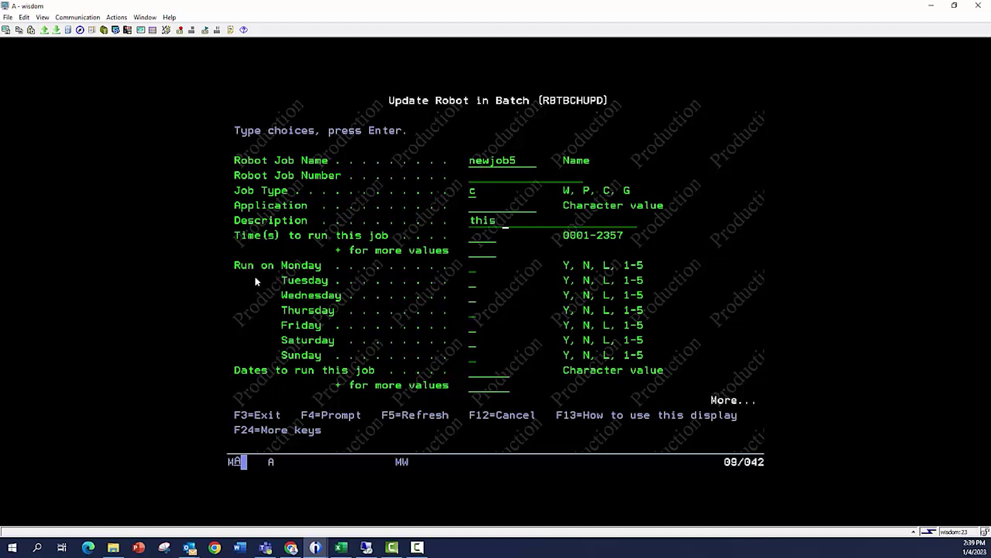
{"action": "type", "text": " is job 5"}
{"action": "key", "text": "Tab"}
{"action": "type", "text": "800"}
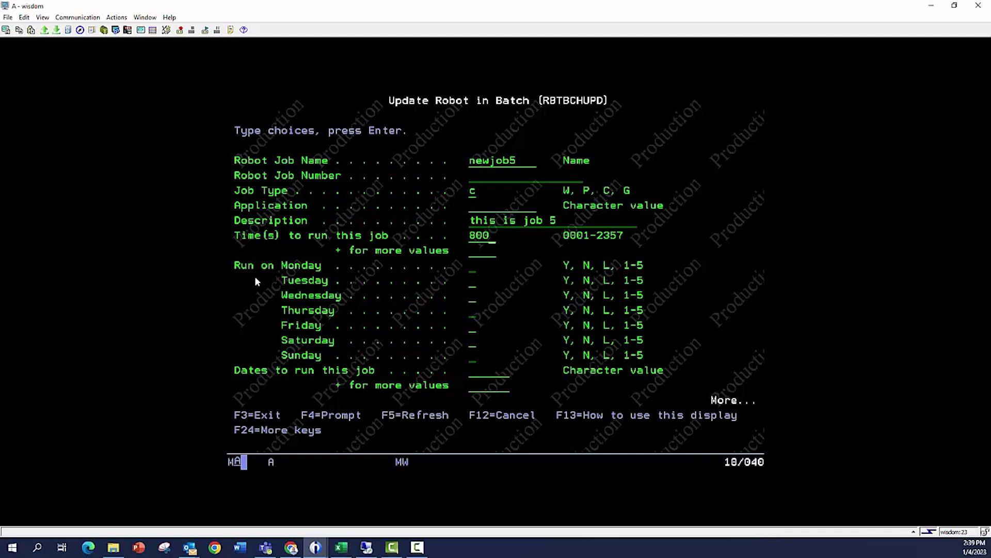
{"action": "key", "text": "Tab"}
{"action": "key", "text": "Tab"}
{"action": "type", "text": "y"}
{"action": "key", "text": "Return"}
Page to the command fields, enter dlyjob 10, and submit the batch update.
{"action": "key", "text": "Page_Down"}
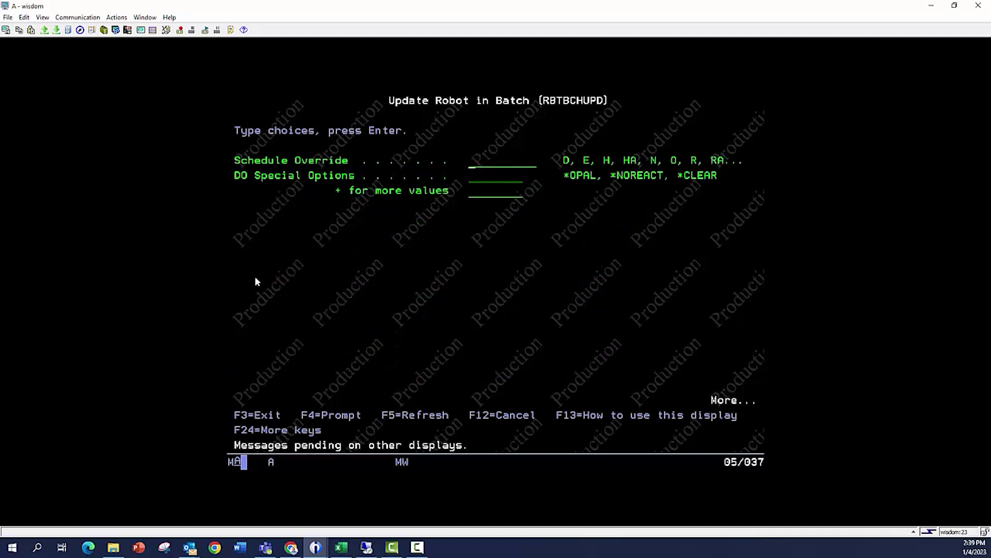
{"action": "key", "text": "Page_Down"}
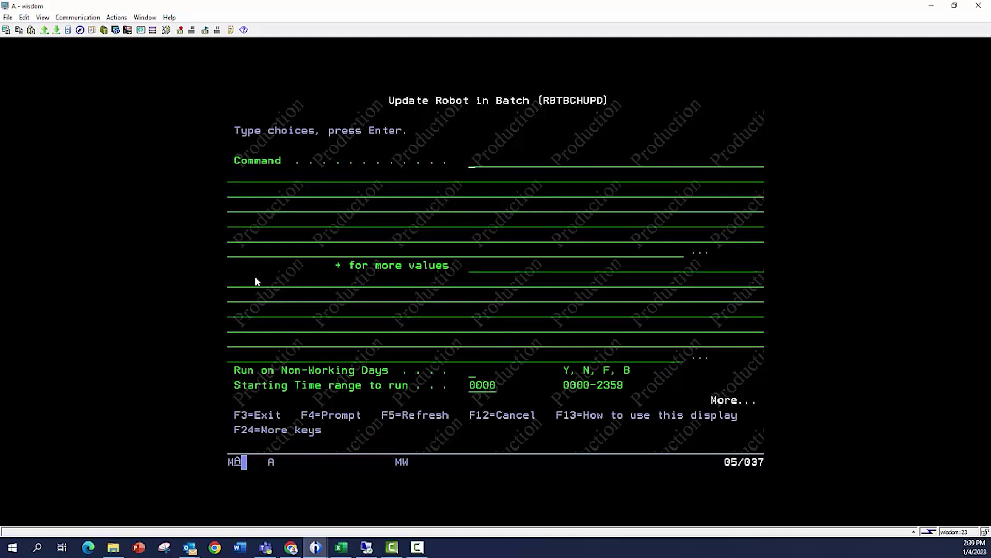
{"action": "type", "text": "dlj"}
{"action": "key", "text": "BackSpace"}
{"action": "type", "text": "yjob 10"}
{"action": "key", "text": "Return"}
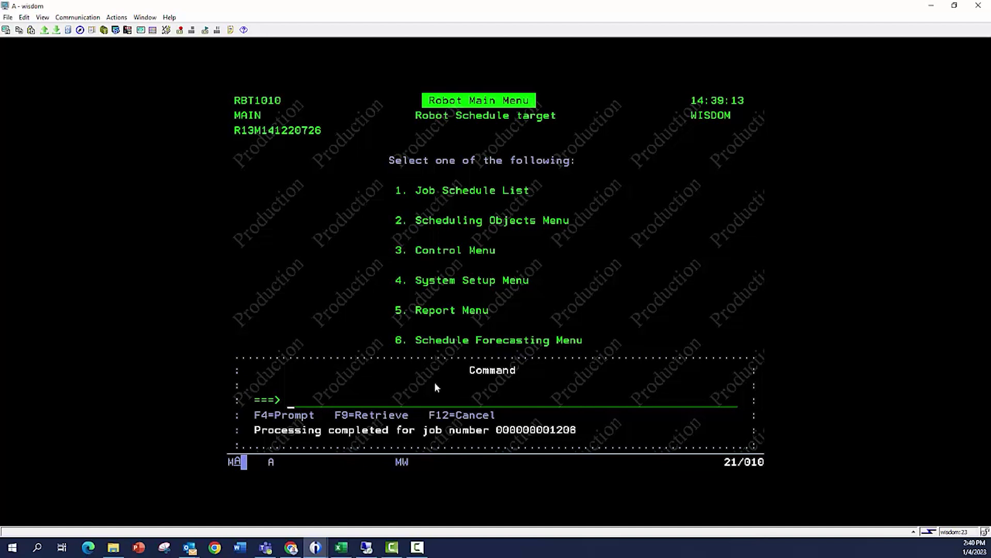
Add ROBOTLIB to the library list and start Robot Learn with RBTSTRLRN.
{"action": "key", "text": "F3"}
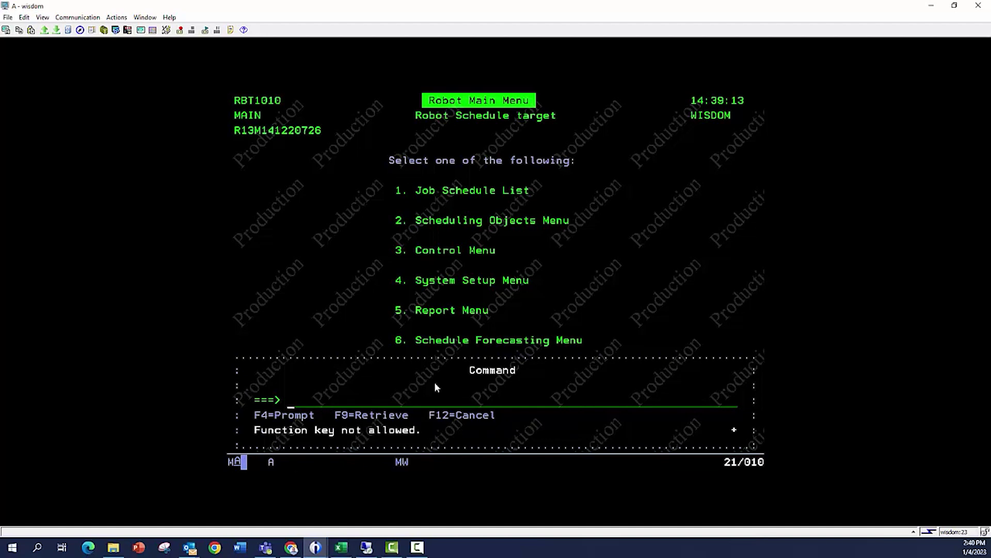
{"action": "key", "text": "F12"}
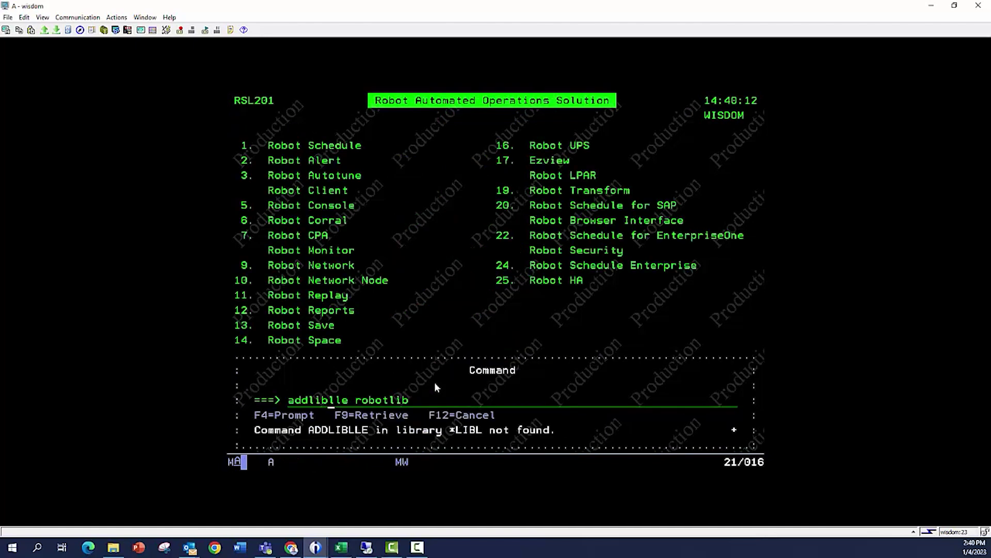
{"action": "key", "text": "Delete"}
{"action": "key", "text": "Return"}
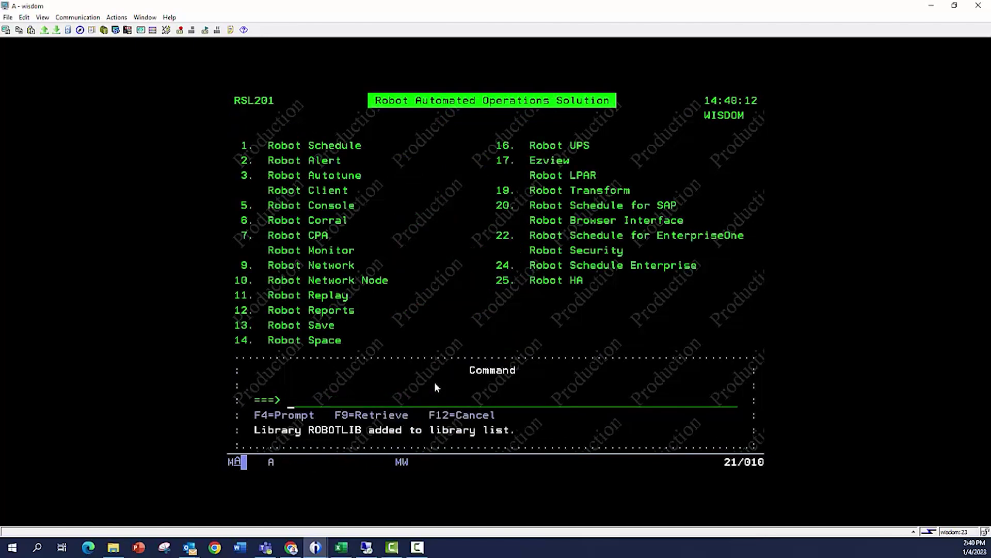
{"action": "type", "text": "rbtstrnli"}
{"action": "key", "text": "BackSpace"}
{"action": "key", "text": "BackSpace"}
{"action": "key", "text": "BackSpace"}
{"action": "type", "text": "lrn"}
{"action": "key", "text": "Return"}
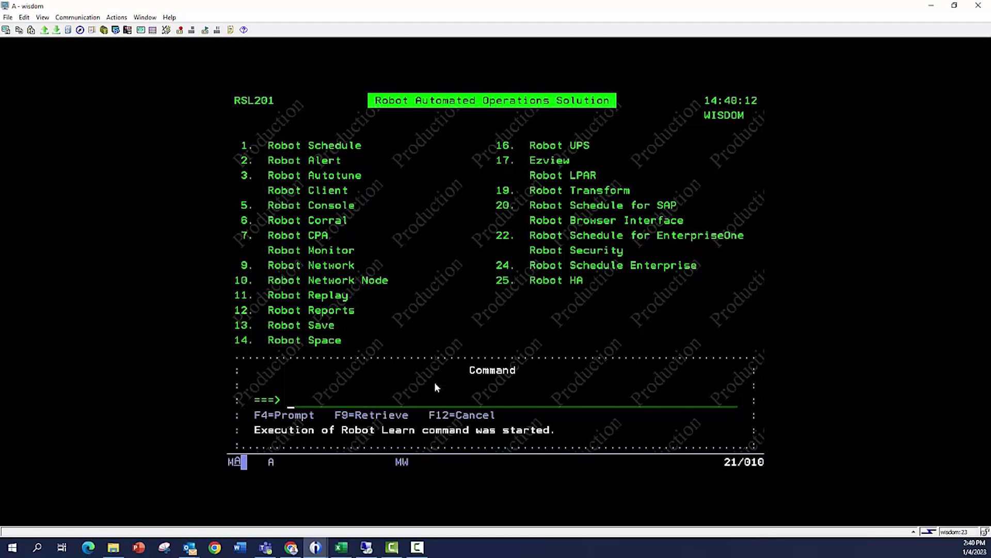
Through Console > Report Menu > Message History Reports, submit the Good Morning Report for 30 days.
{"action": "key", "text": "F12"}
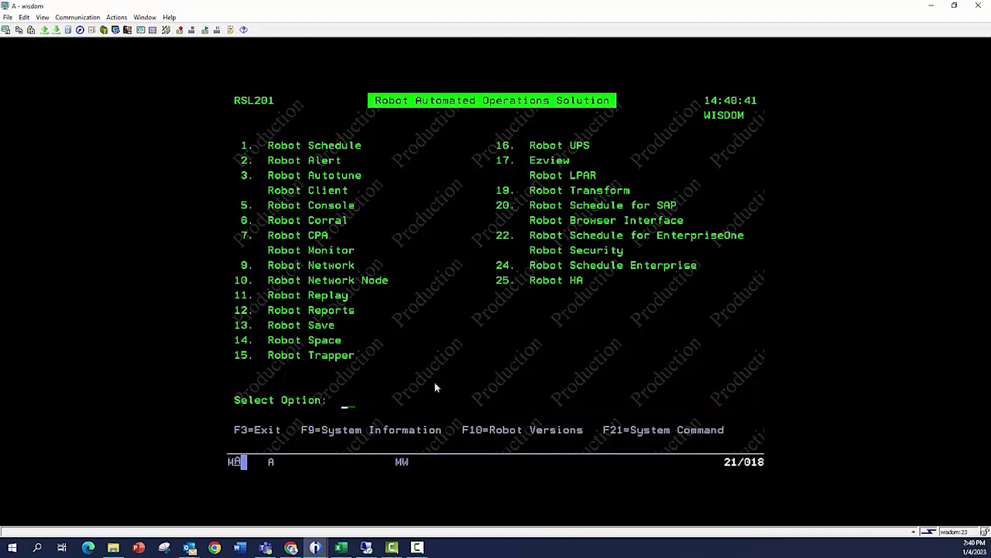
{"action": "type", "text": "5"}
{"action": "key", "text": "Return"}
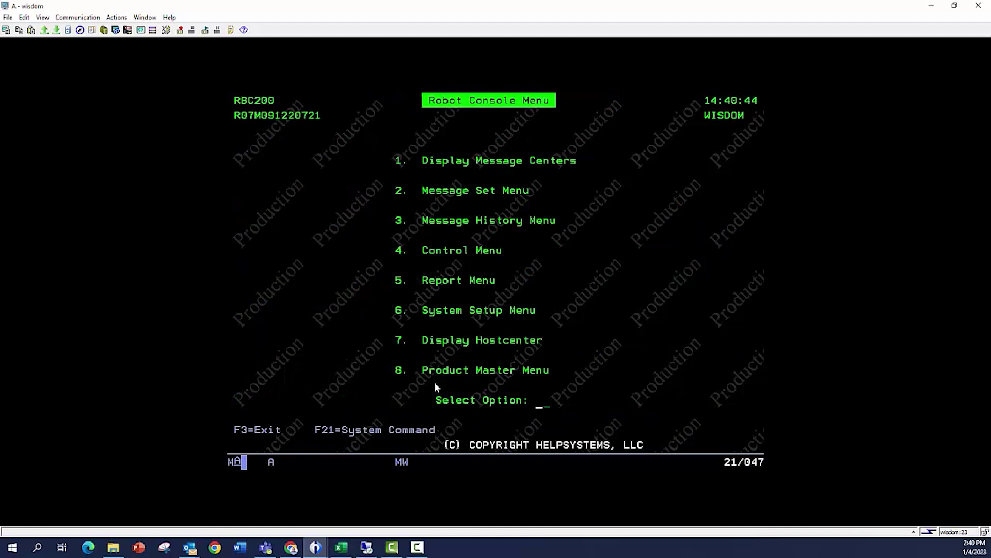
{"action": "type", "text": "5"}
{"action": "key", "text": "Return"}
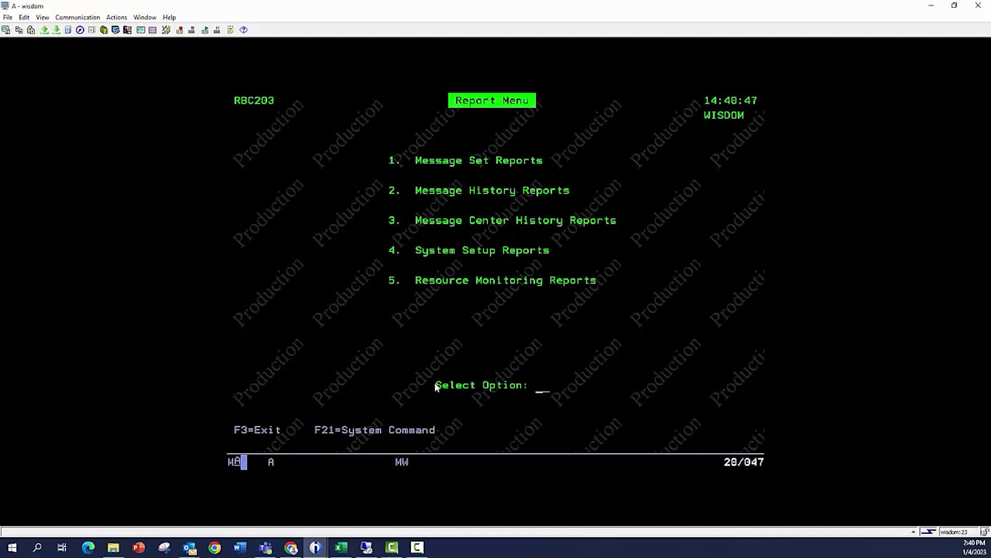
{"action": "type", "text": "2"}
{"action": "key", "text": "Return"}
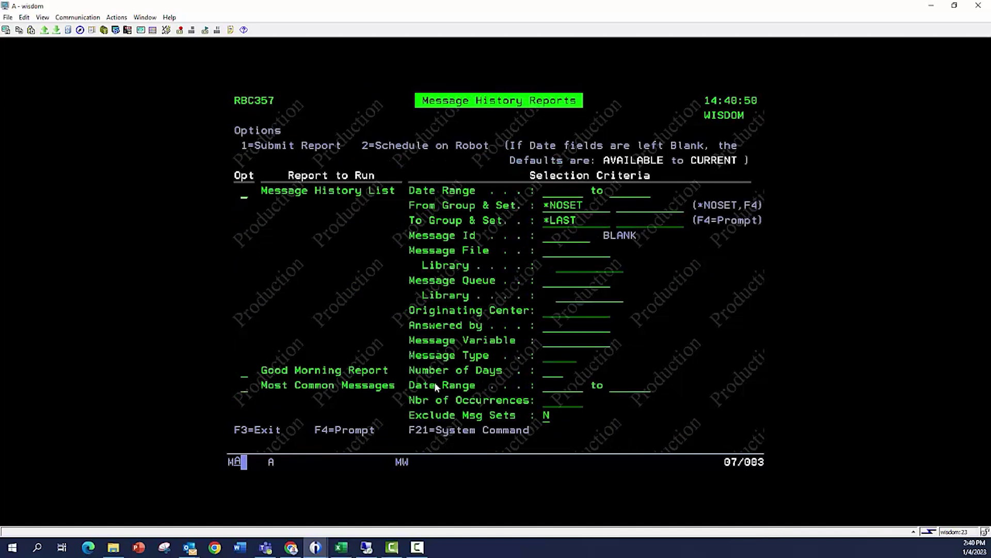
{"action": "key", "text": "Down"}
{"action": "key", "text": "Down"}
{"action": "key", "text": "Down"}
{"action": "key", "text": "Down"}
{"action": "key", "text": "Down"}
{"action": "key", "text": "Down"}
{"action": "key", "text": "Down"}
{"action": "key", "text": "Down"}
{"action": "key", "text": "Down"}
{"action": "key", "text": "Down"}
{"action": "key", "text": "Down"}
{"action": "key", "text": "Down"}
{"action": "key", "text": "Up"}
{"action": "type", "text": "1"}
{"action": "type", "text": "30"}
{"action": "key", "text": "Return"}
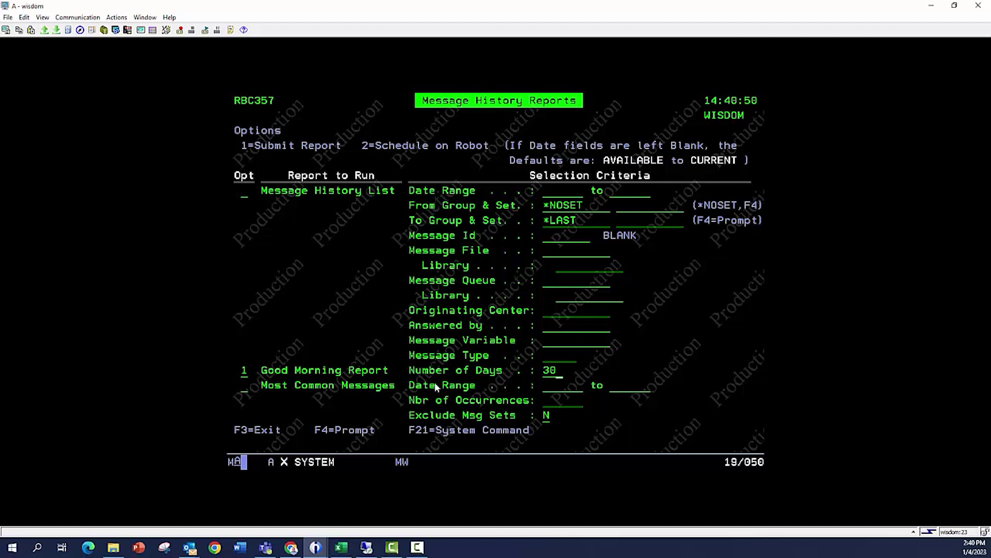
Confirm the output queue, rename the duplicate job to NEWJOB6, and exit to the Robot main menu.
{"action": "key", "text": "Return"}
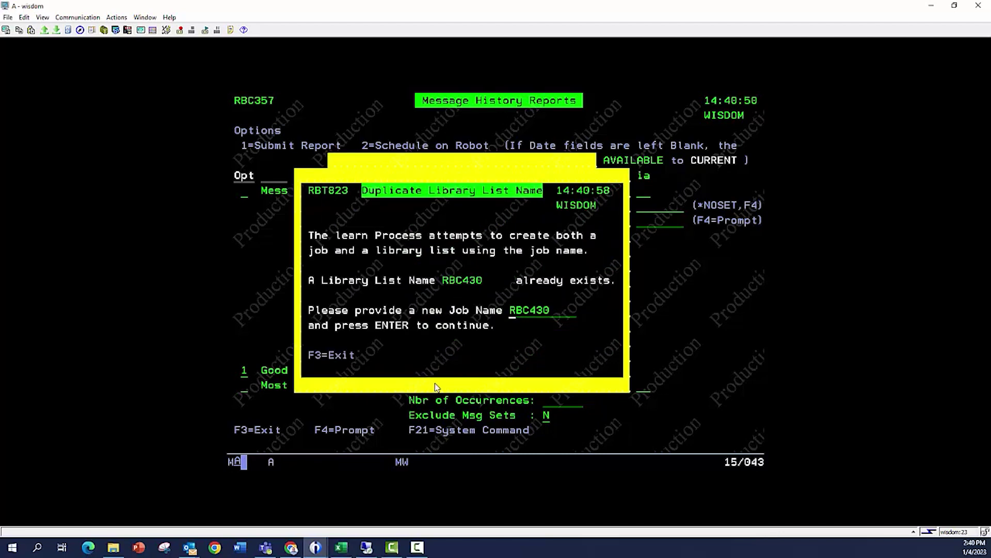
{"action": "type", "text": "NE"}
{"action": "key", "text": "Delete"}
{"action": "type", "text": "WJOB6"}
{"action": "key", "text": "Return"}
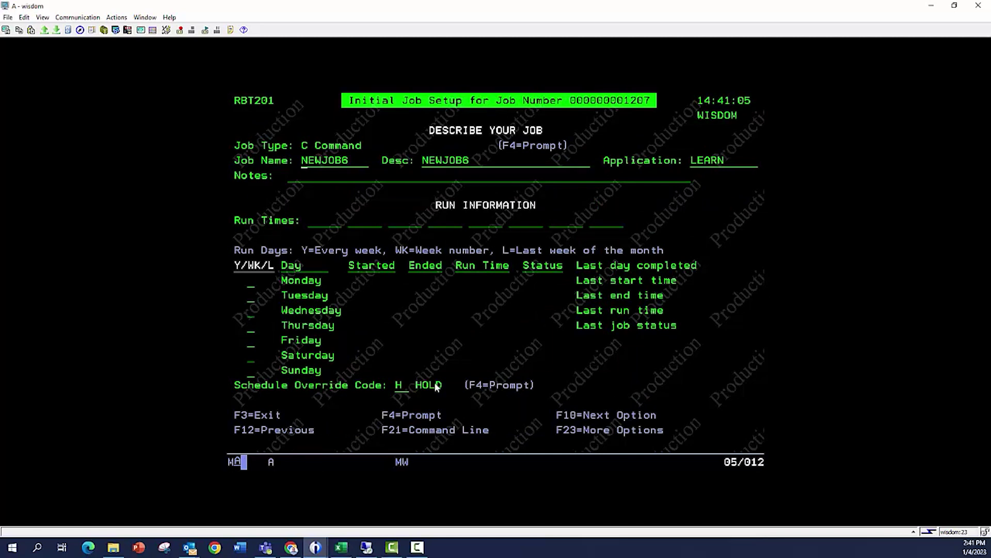
{"action": "key", "text": "Return"}
{"action": "key", "text": "Return"}
{"action": "key", "text": "F3"}
{"action": "key", "text": "F3"}
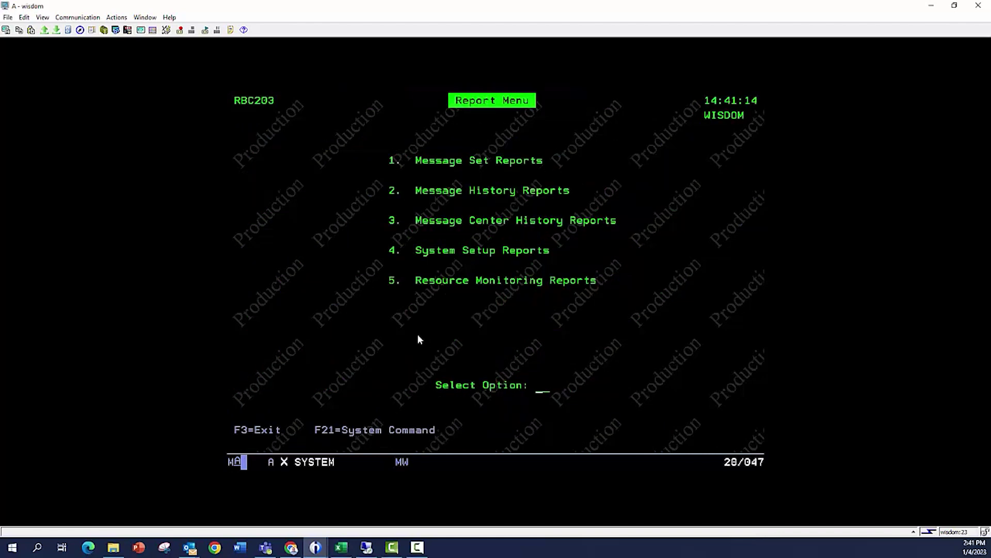
{"action": "key", "text": "F3"}
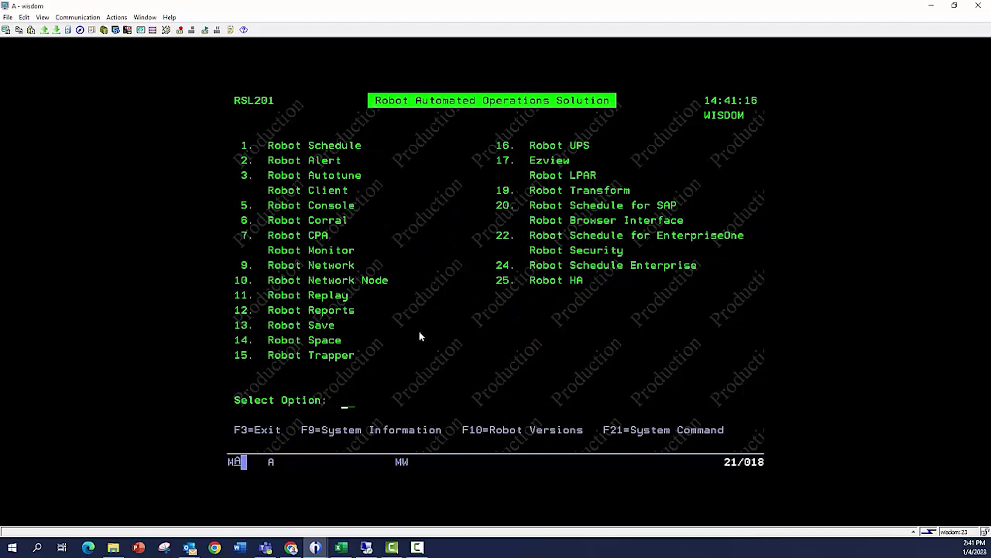
Open the Job Schedule List starting at NEW and mark the NEWJOB1–NEWJOB6 rows.
{"action": "type", "text": "1"}
{"action": "key", "text": "Return"}
{"action": "type", "text": "1"}
{"action": "key", "text": "Return"}
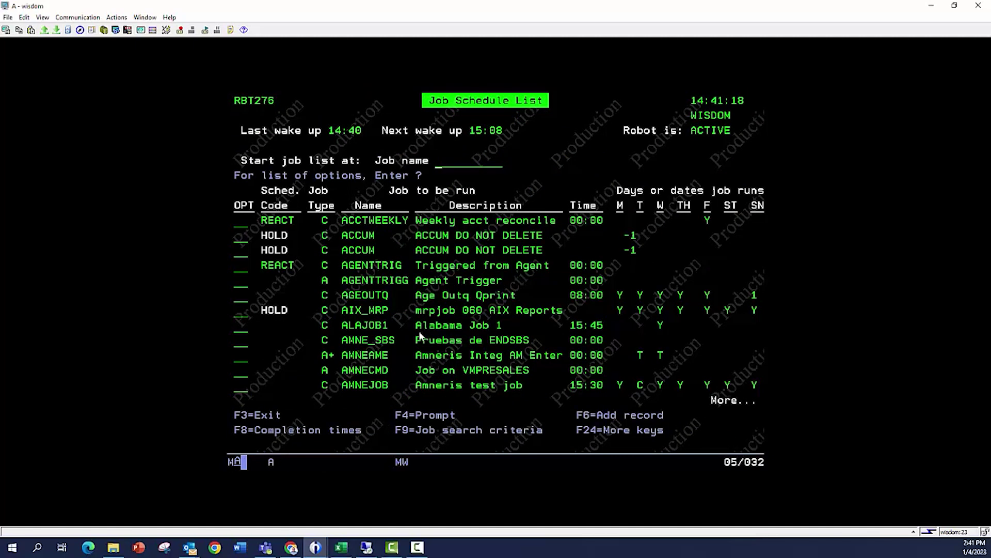
{"action": "type", "text": "NEW"}
{"action": "key", "text": "Return"}
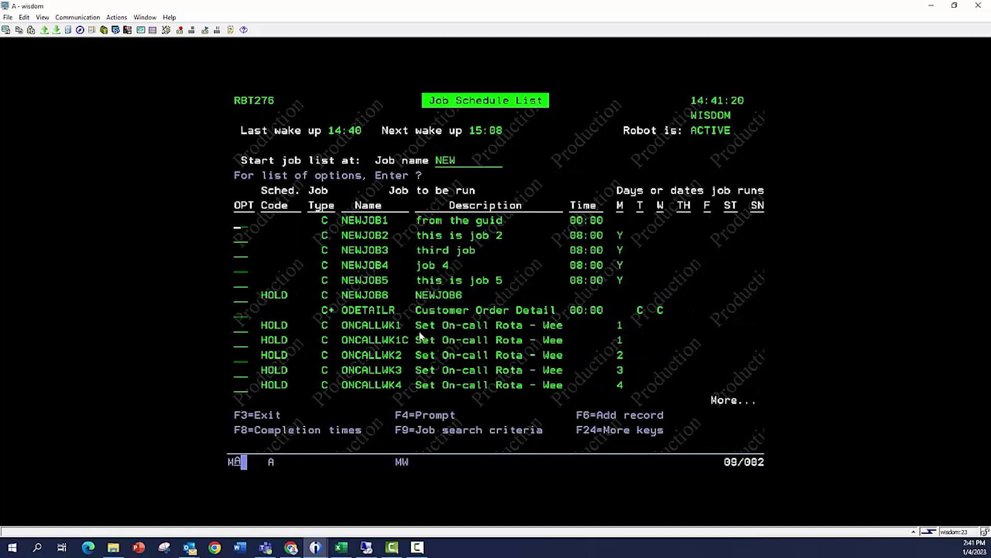
{"action": "left_click_drag", "start_coordinate": [340, 213], "coordinate": [389, 301]}
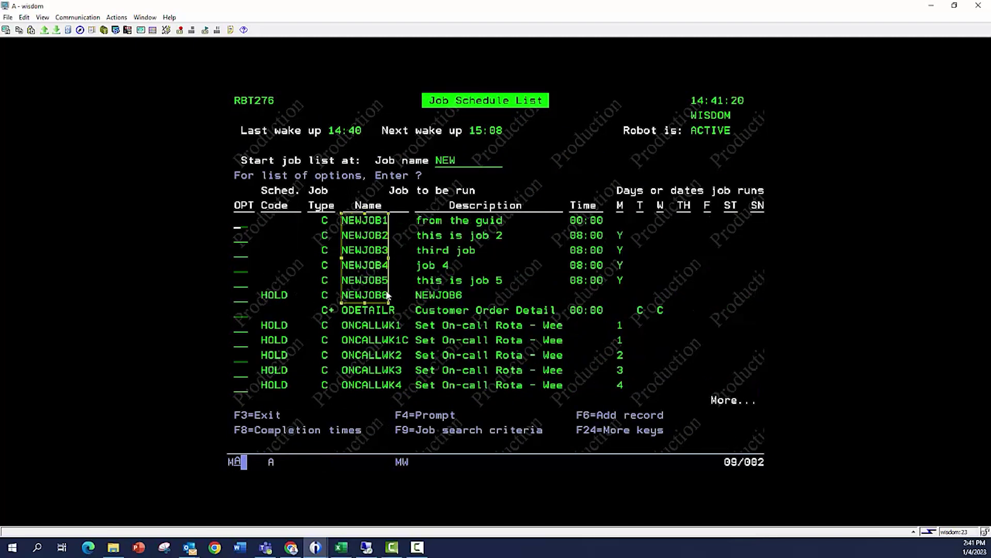
{"action": "left_click_drag", "start_coordinate": [249, 294], "coordinate": [630, 279]}
{"action": "left_click", "coordinate": [317, 327]}
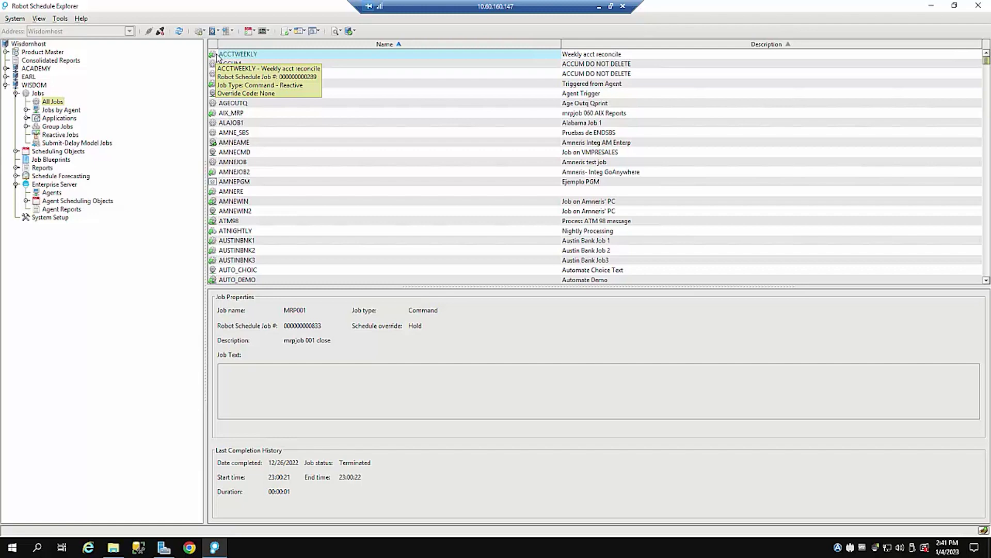
Jump to NEWJOB1 in the WISDOM All Jobs list by typing 'ne', then extend the selection through NEWJOB6.
{"action": "left_click", "coordinate": [216, 66]}
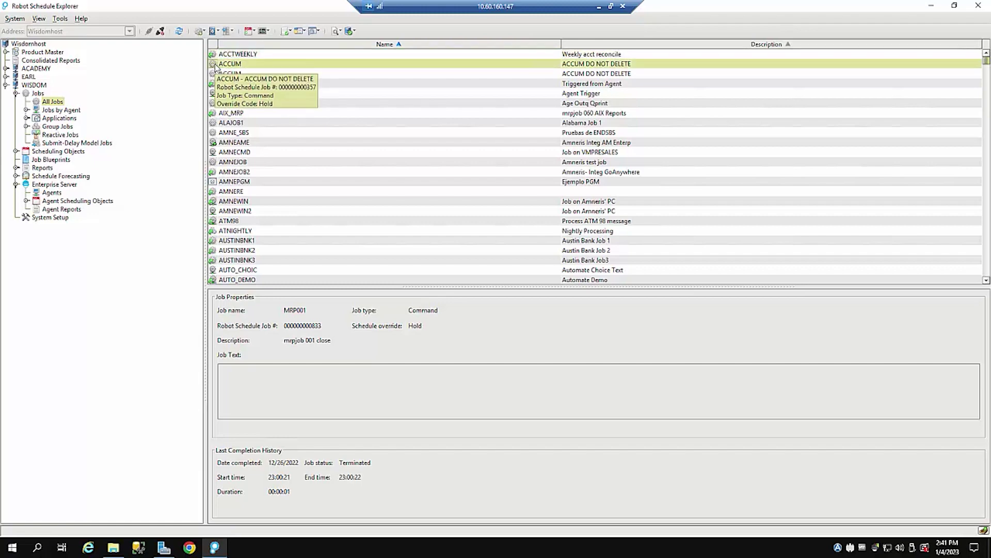
{"action": "type", "text": "ne"}
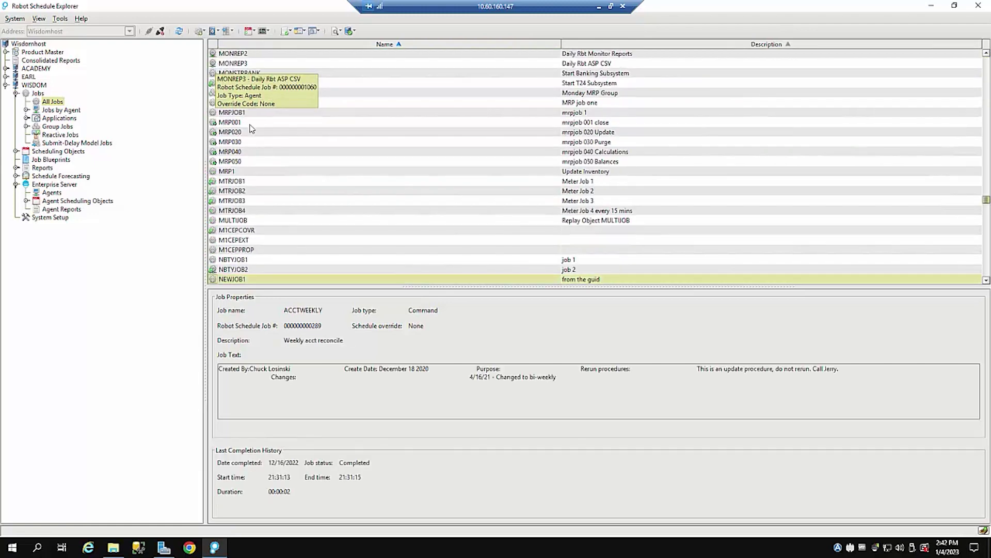
{"action": "scroll", "coordinate": [241, 118], "scroll_direction": "down", "scroll_amount": 3}
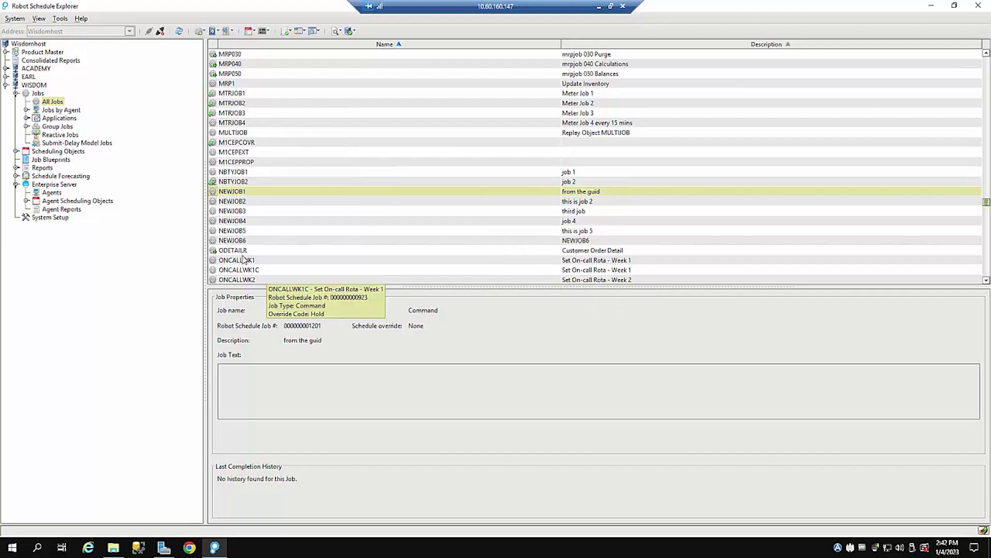
{"action": "key", "text": "shift+Down"}
{"action": "key", "text": "shift+Down"}
{"action": "key", "text": "shift+Down"}
{"action": "key", "text": "shift+Down"}
{"action": "key", "text": "shift+Down"}
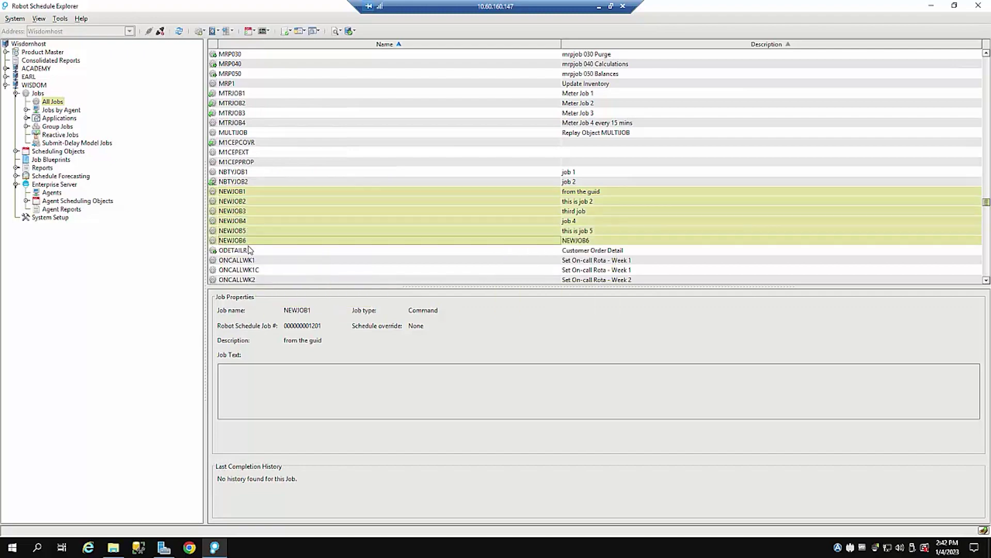